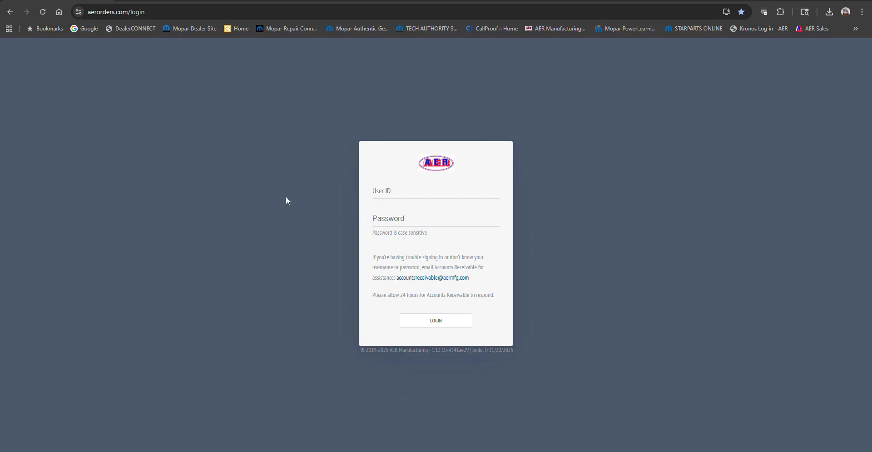
- Consult the invoice PDF for the customer code and part number before logging in to the portal
left_click(392, 194)
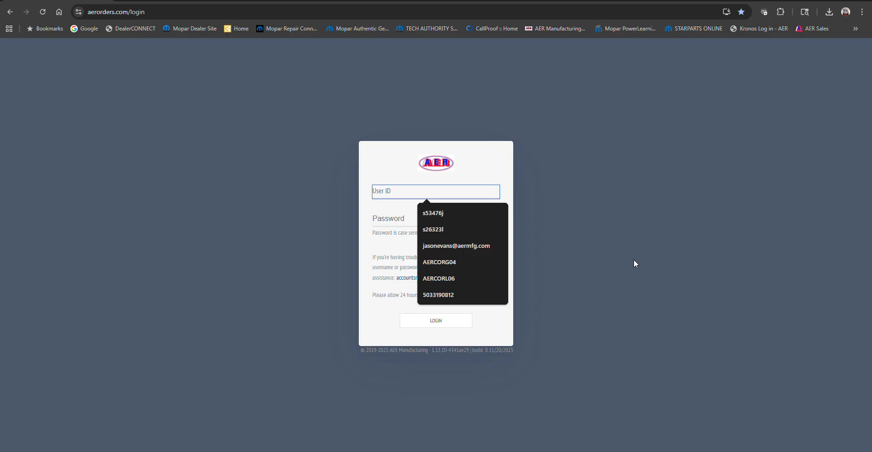
left_click(637, 277)
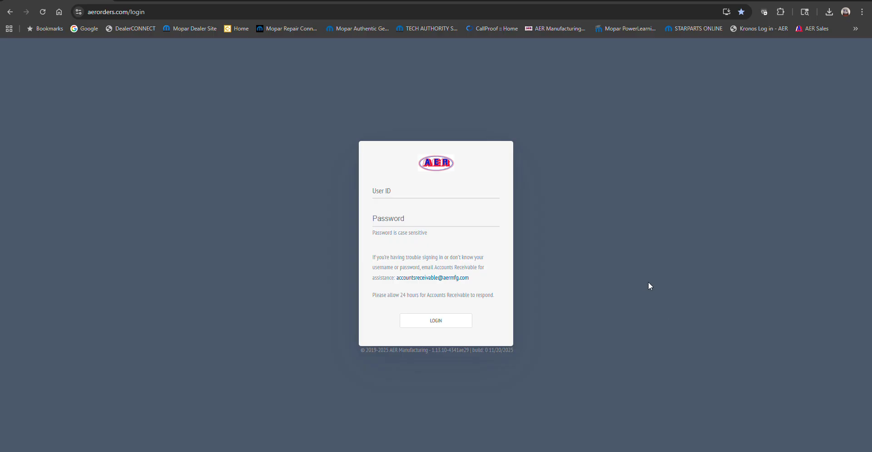
left_click(666, 423)
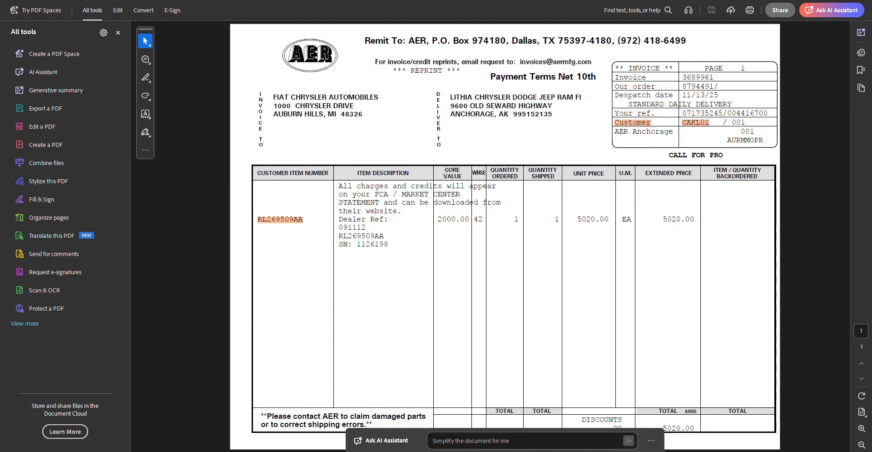
mouse_move(487, 450)
left_click(454, 429)
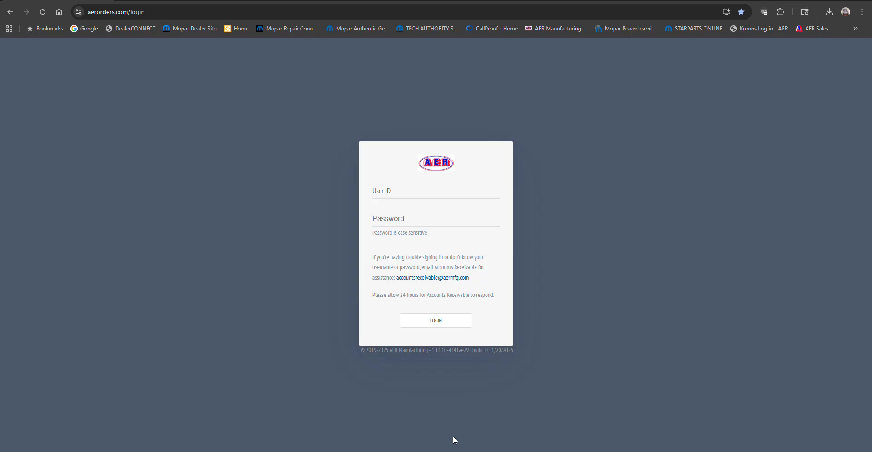
- Enter the dealer's user ID in the login form and move on to the password field
left_click(438, 191)
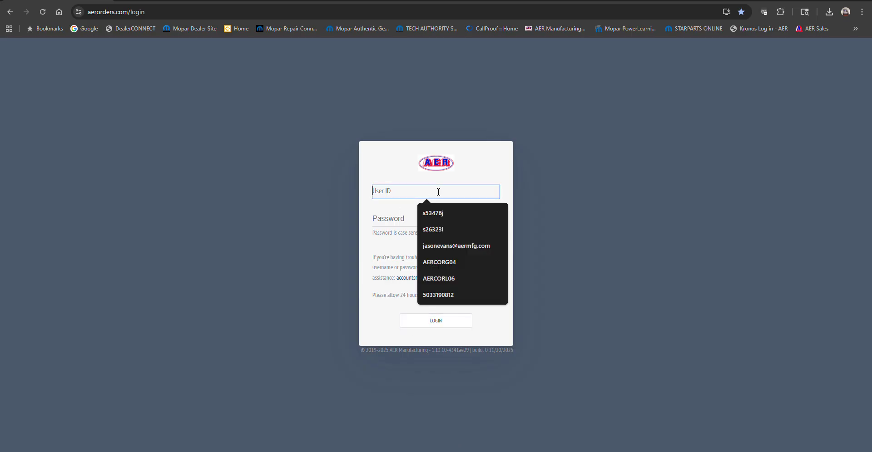
type("AER")
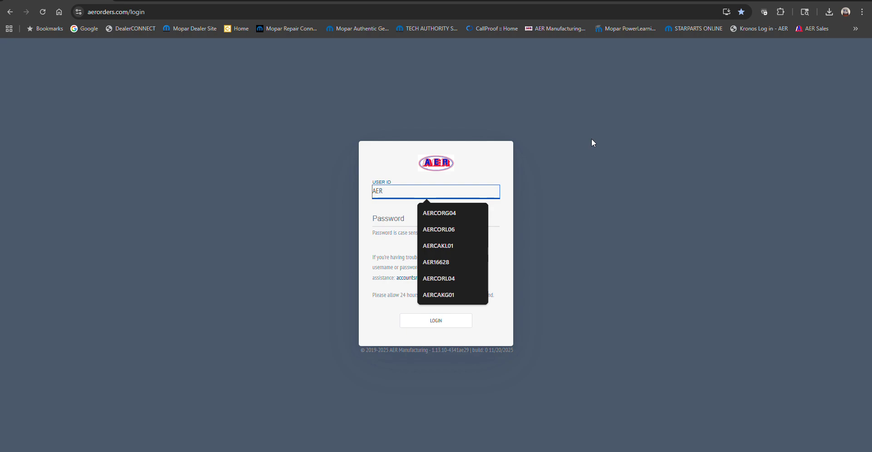
type("CA")
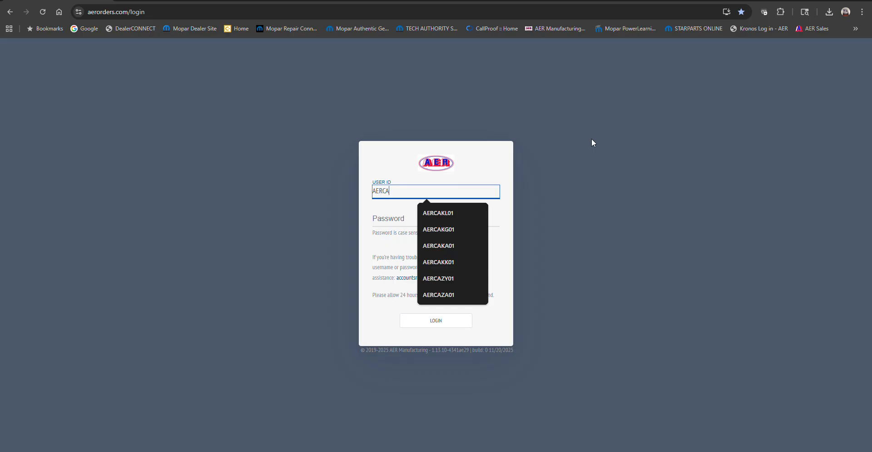
type("KL01")
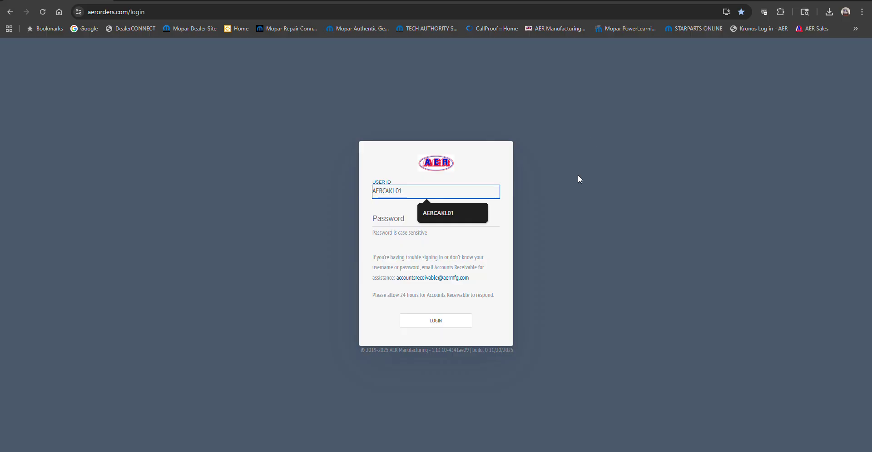
key("Tab")
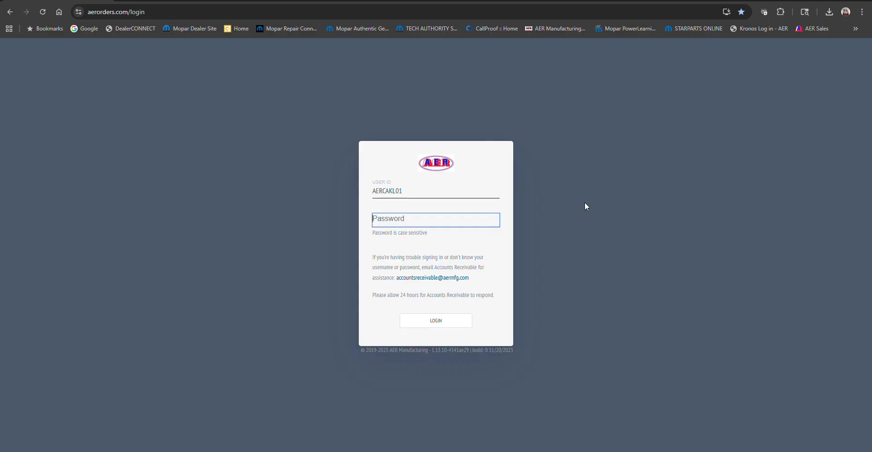
- Type the account password and log in to the AER orders portal
type("******")
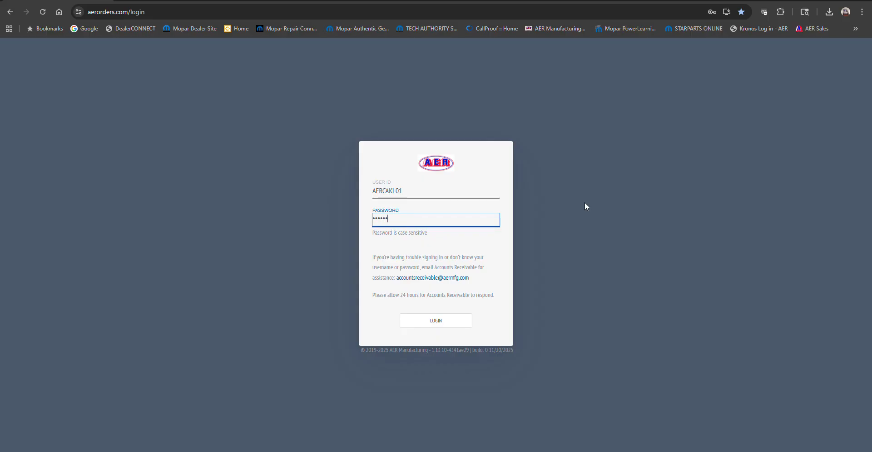
type("*")
left_click(459, 321)
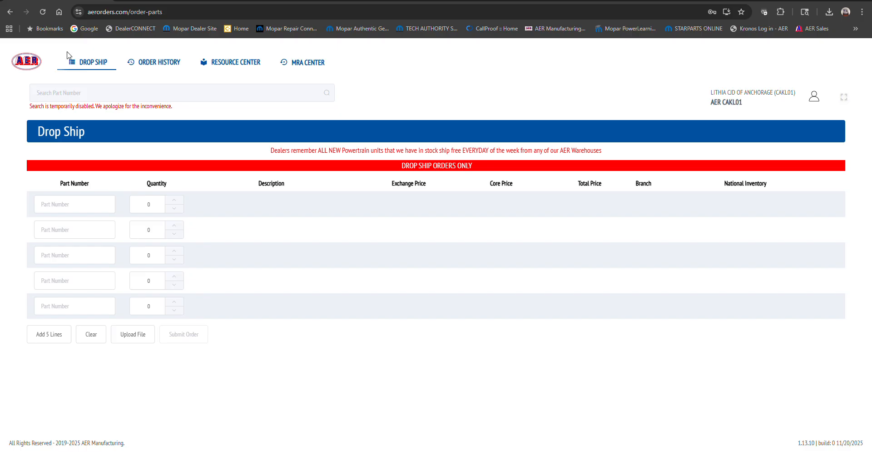
- Open the MRA Center and start creating a new MRA return request
left_click(317, 62)
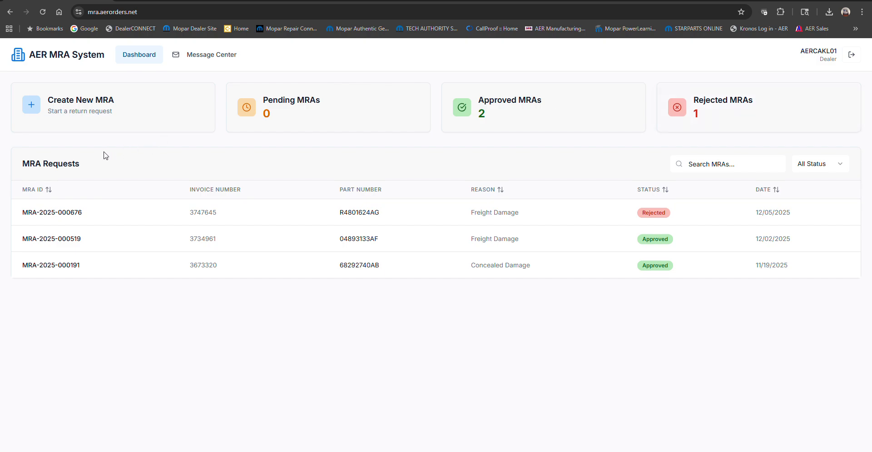
left_click(78, 112)
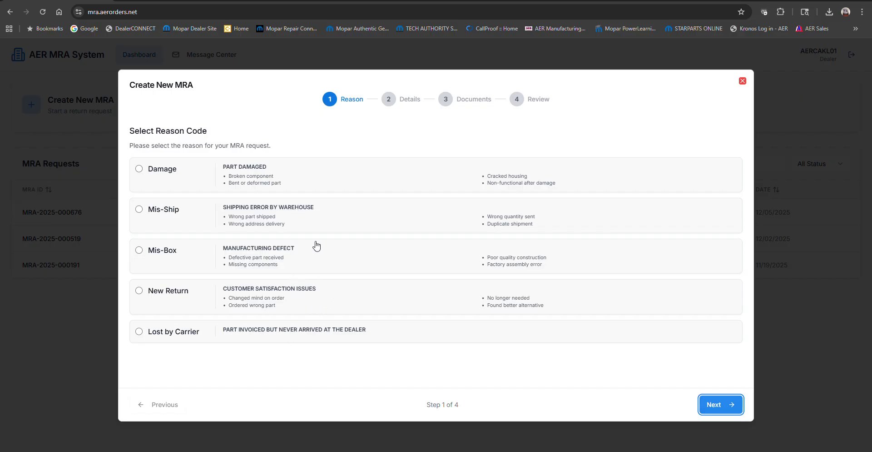
- Compare the reason codes by selecting each one in turn to see the steps each requires
left_click(313, 181)
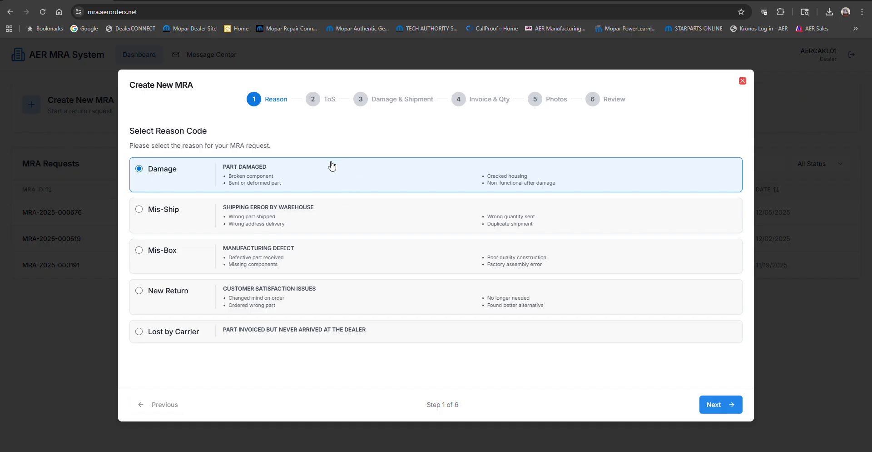
left_click(334, 224)
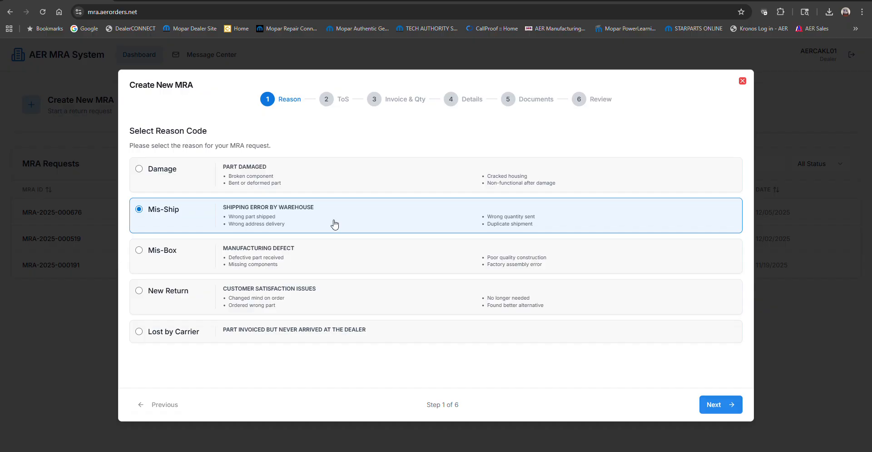
left_click(336, 262)
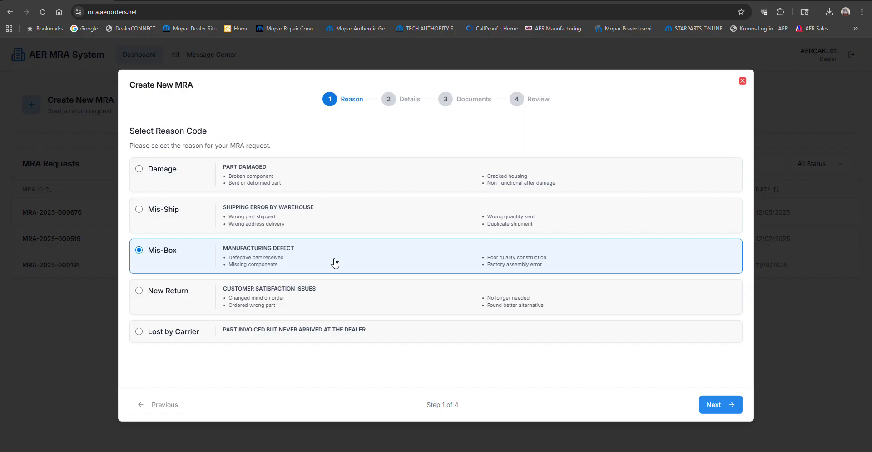
left_click(309, 302)
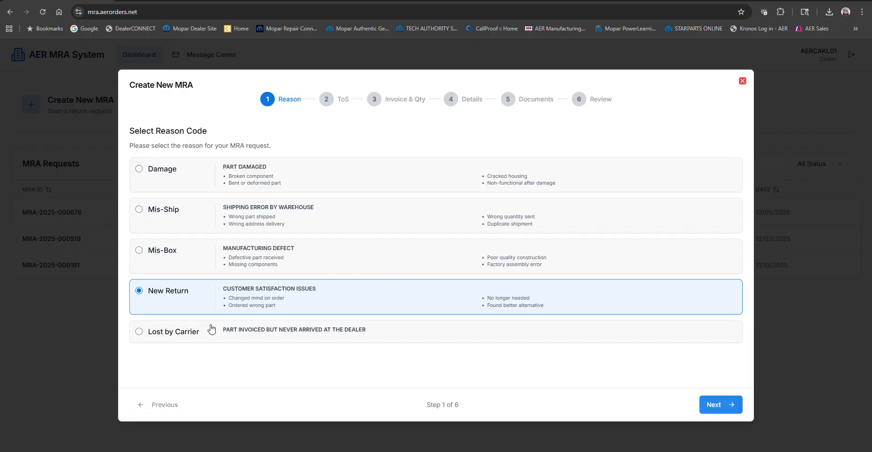
left_click(399, 339)
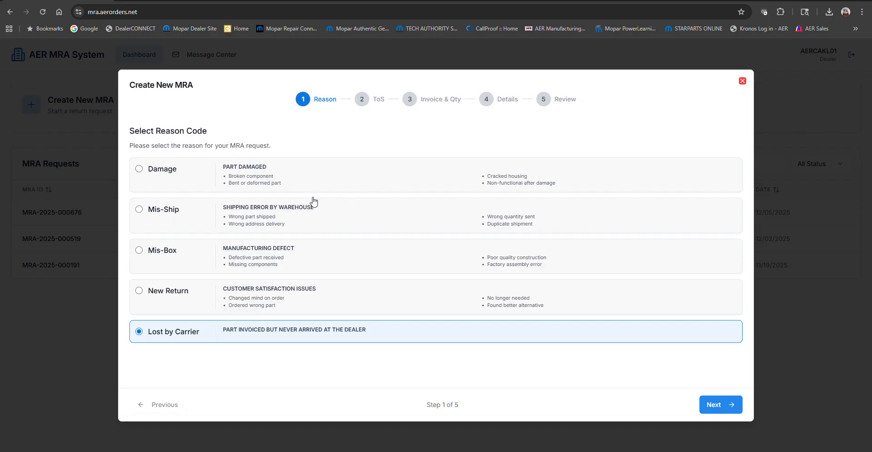
- Select the Damage reason code and continue to the Terms of Service step
left_click(308, 181)
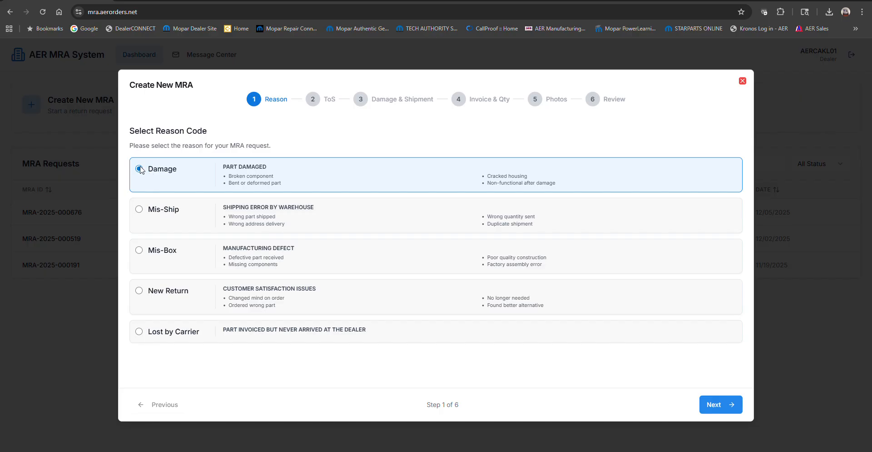
left_click(716, 411)
- Fill in the contact's full name and e-mail address in the contact information section
left_click(223, 216)
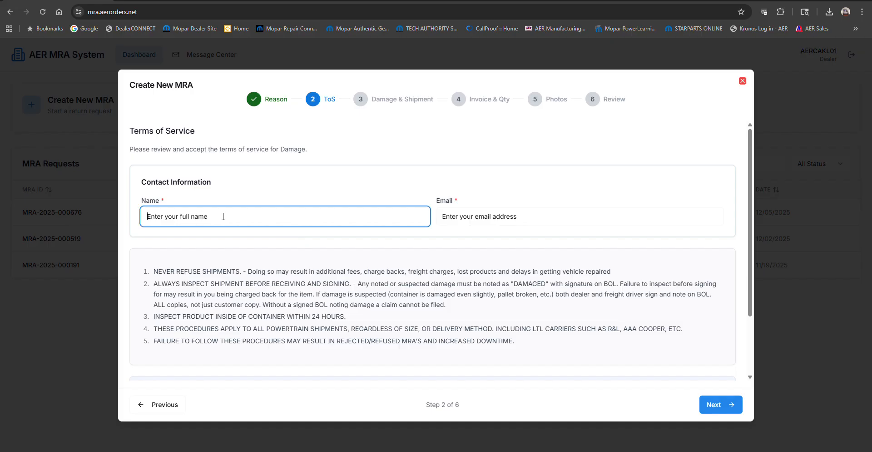
left_click(224, 239)
left_click(199, 217)
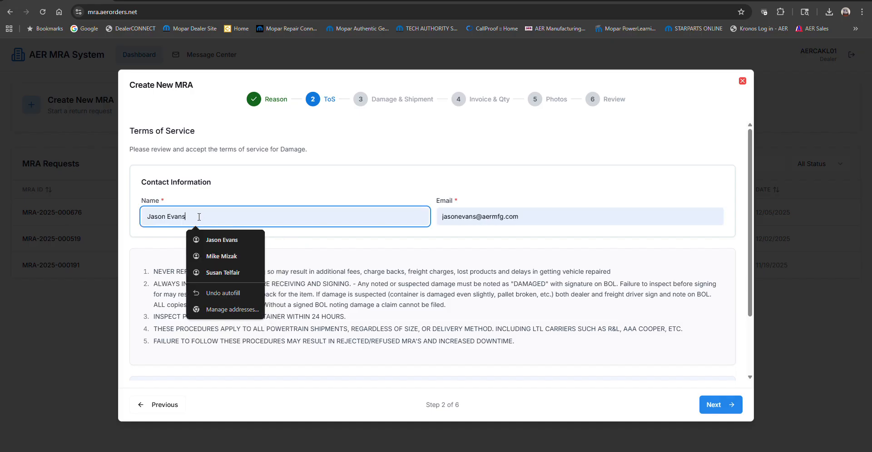
left_click(559, 217)
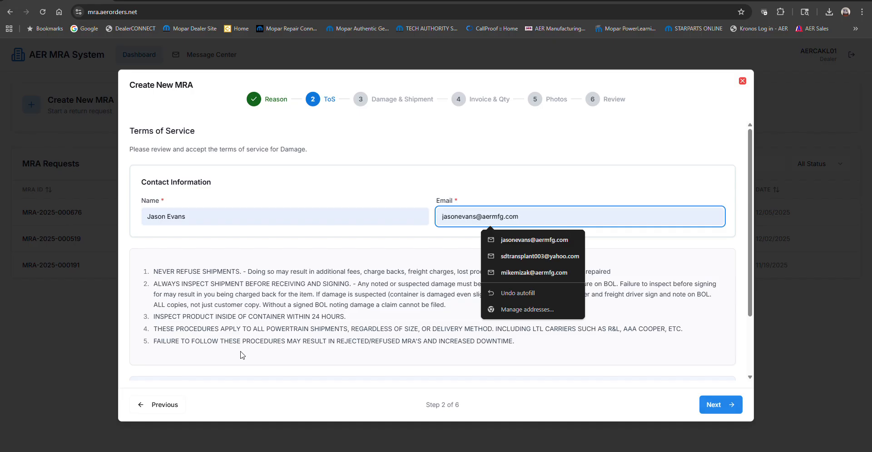
left_click(707, 268)
- Acknowledge and agree to the Terms of Service and continue to Damage & Shipment details
scroll(707, 268, "down", 2)
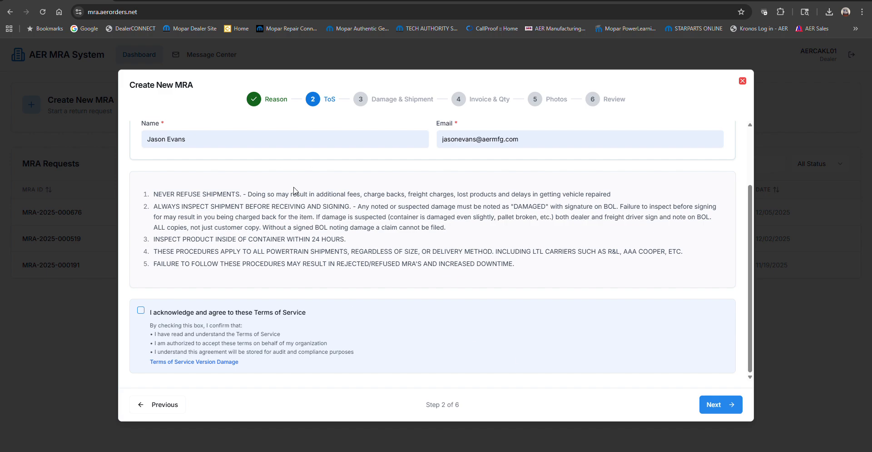
left_click(141, 311)
left_click(715, 409)
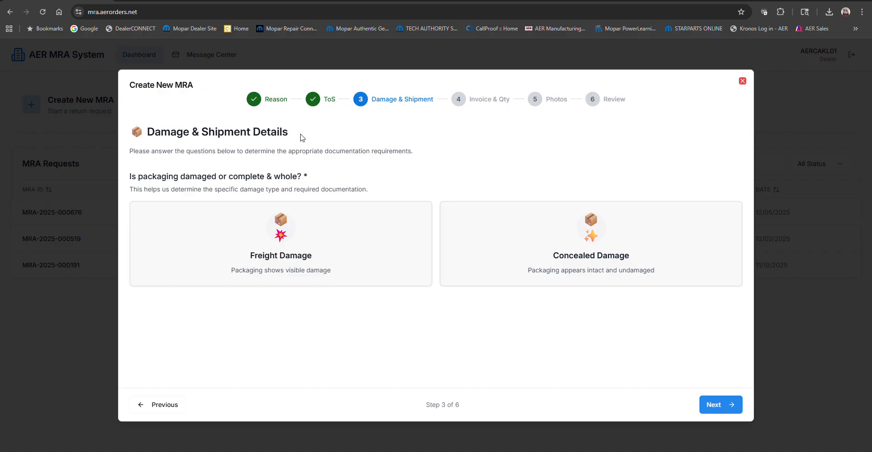
- Answer Concealed Damage for the packaging question and LTL Freight for the shipping method, and continue to Invoice & Qty
left_click(306, 262)
left_click(563, 256)
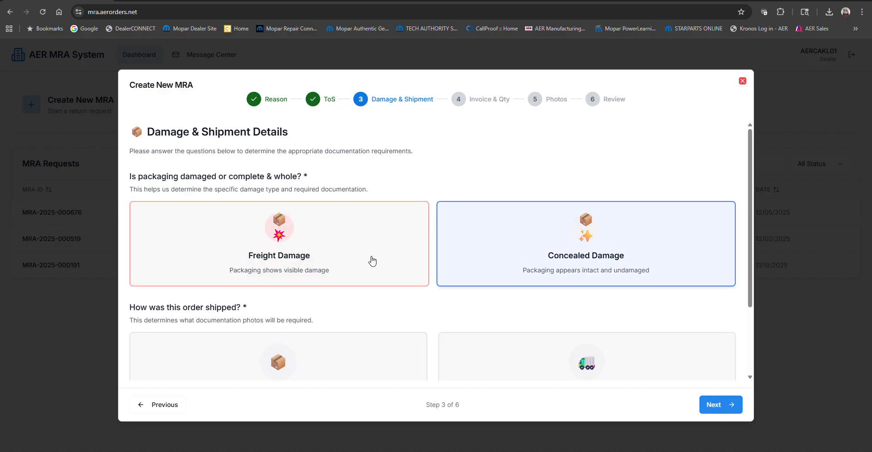
left_click(371, 260)
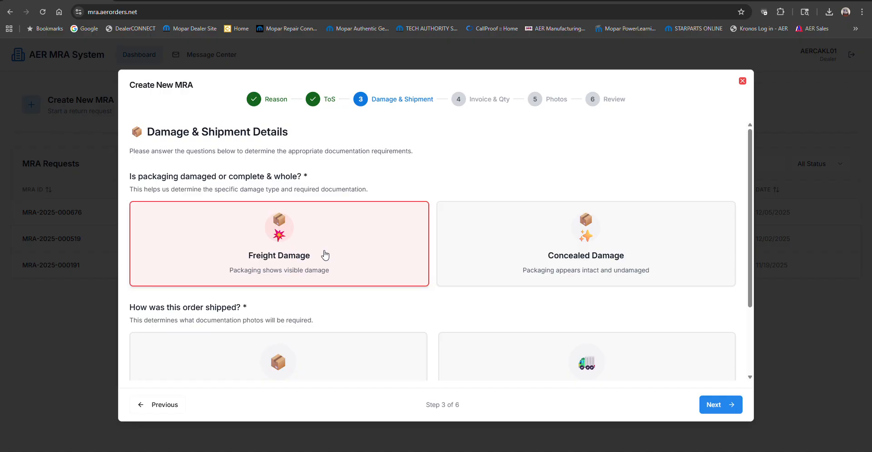
left_click(503, 254)
scroll(551, 254, "down", 2)
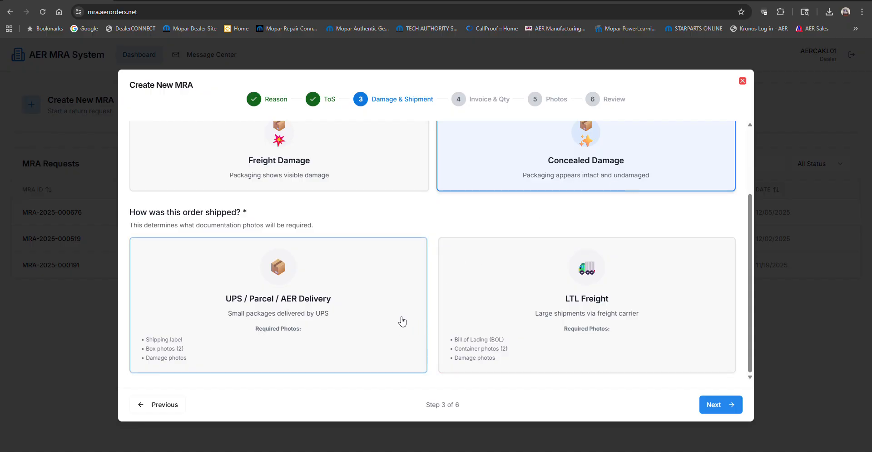
left_click(336, 322)
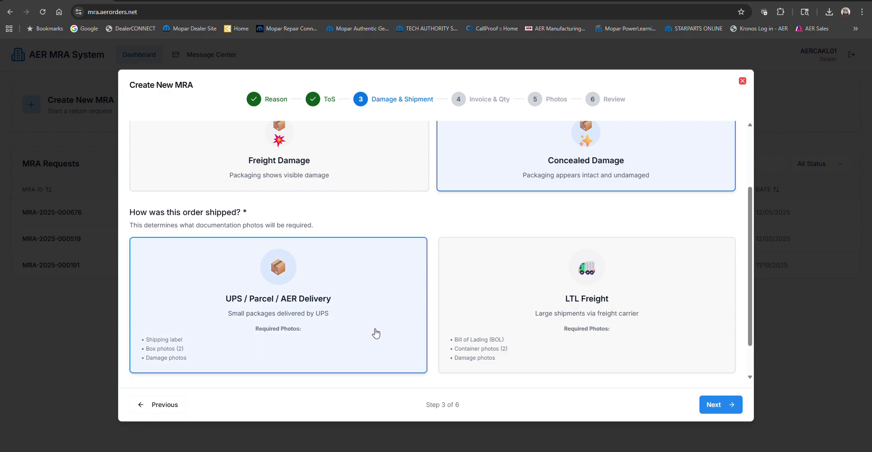
left_click(530, 325)
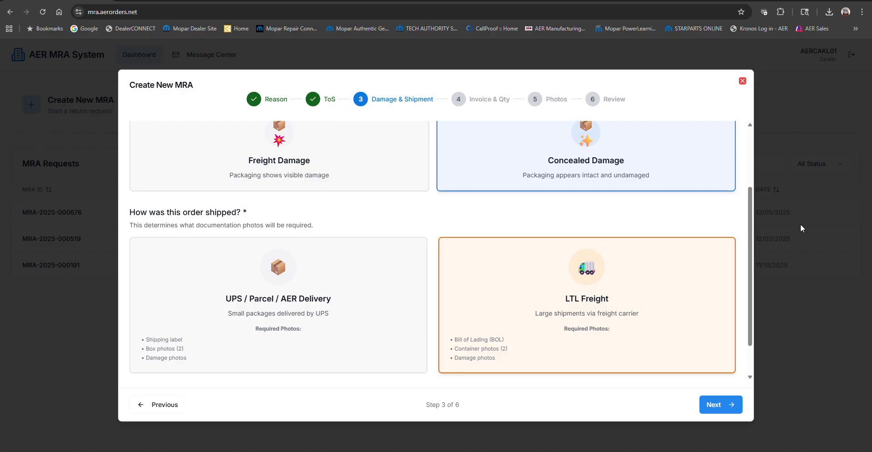
scroll(439, 214, "up", 1)
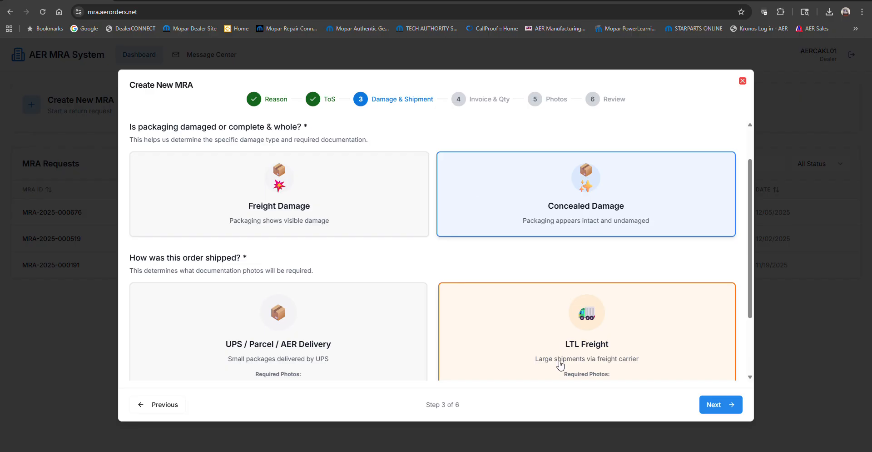
left_click_drag(559, 360, 562, 359)
scroll(613, 297, "down", 1)
scroll(613, 298, "down", 1)
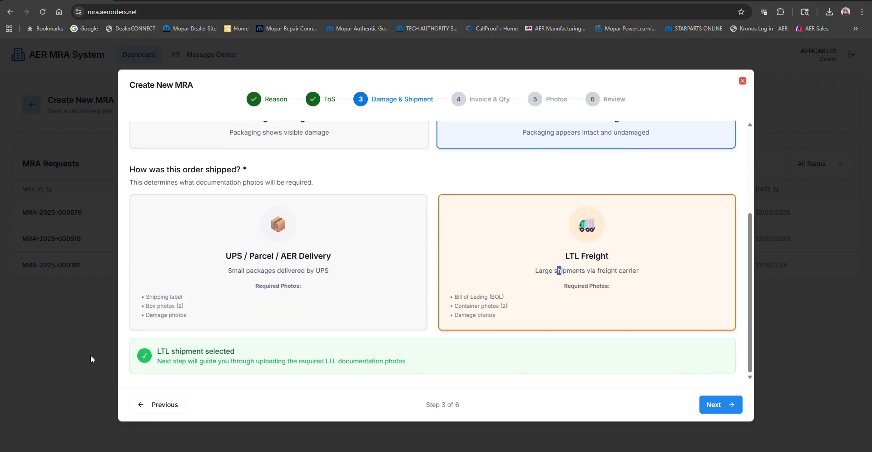
left_click(717, 405)
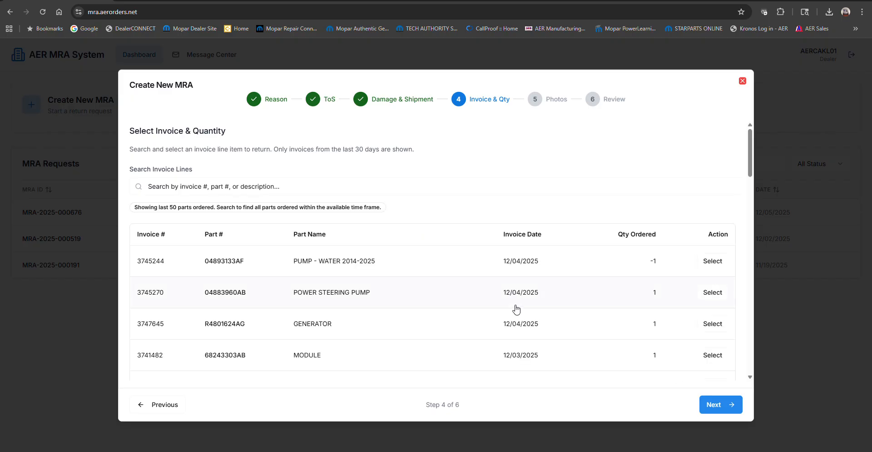
- Search the invoice lines for RL2
left_click(255, 184)
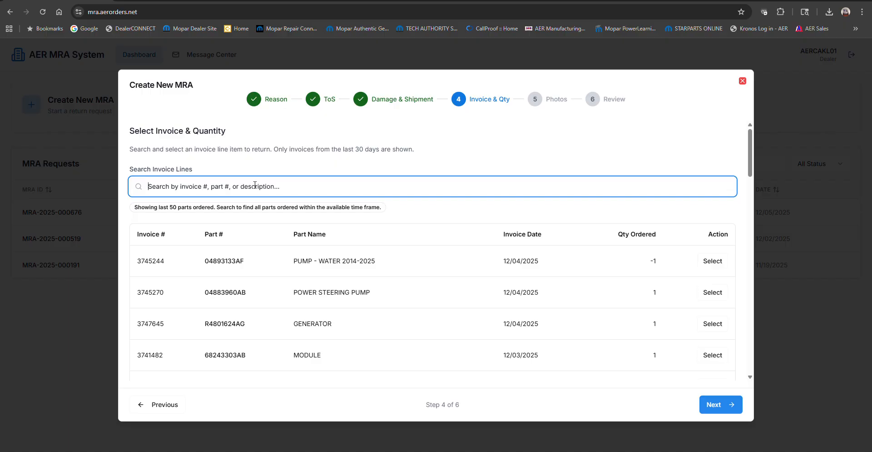
key("alt+Tab")
key("alt+Tab")
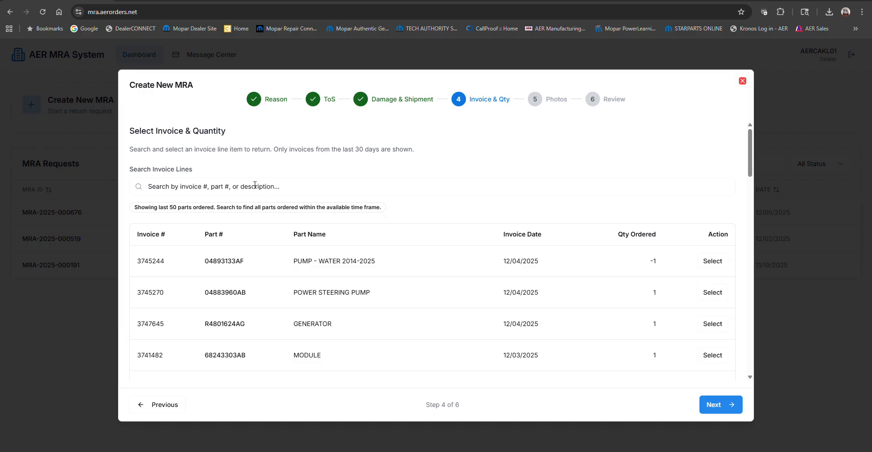
left_click(255, 185)
type("RL2")
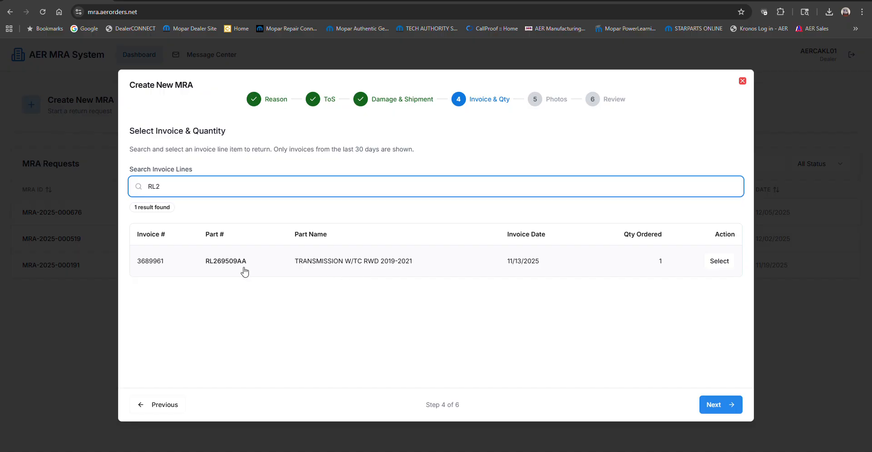
- Select the TRANSMISSION W/TC RWD 2019-2021 invoice line, set the return quantity to 1, and continue to Photos
key("alt+Tab")
key("alt+Tab")
left_click(397, 266)
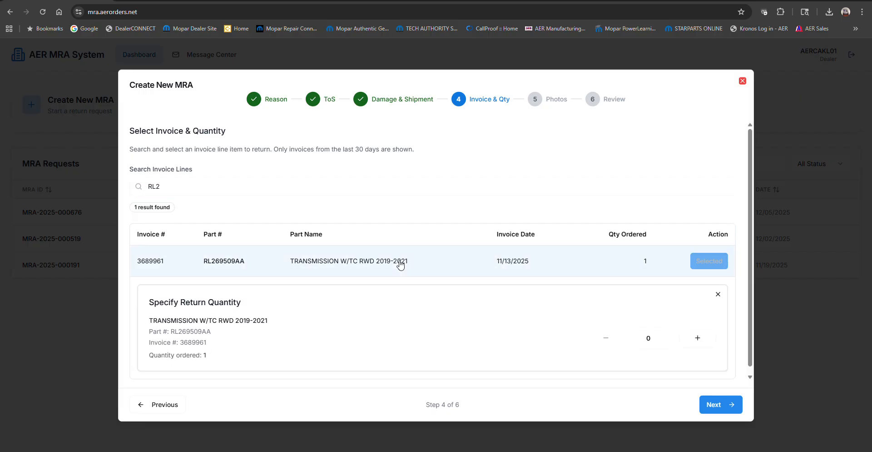
left_click(709, 266)
left_click(712, 266)
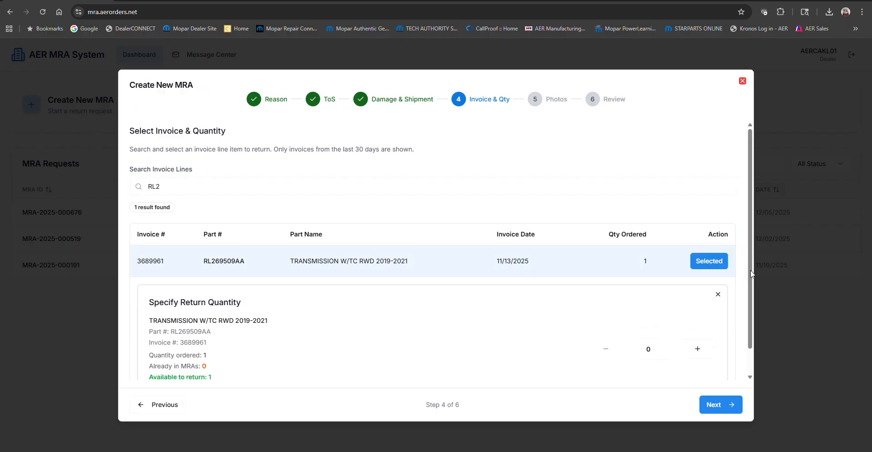
scroll(751, 269, "down", 1)
left_click(702, 324)
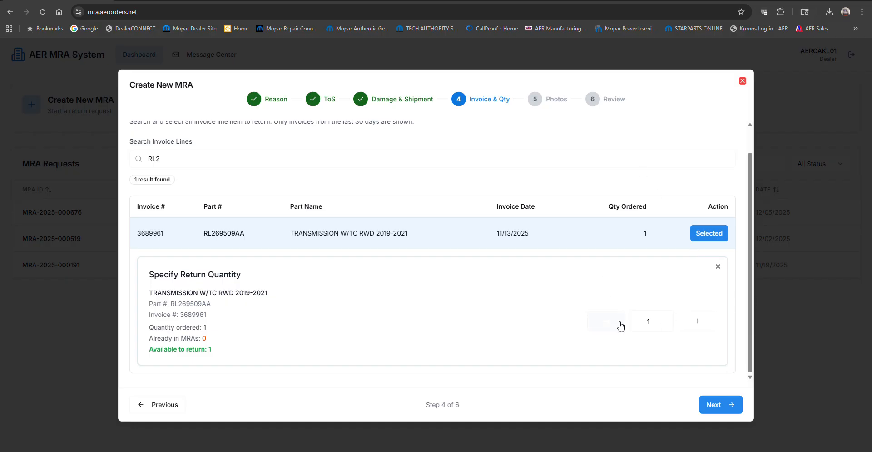
left_click(725, 408)
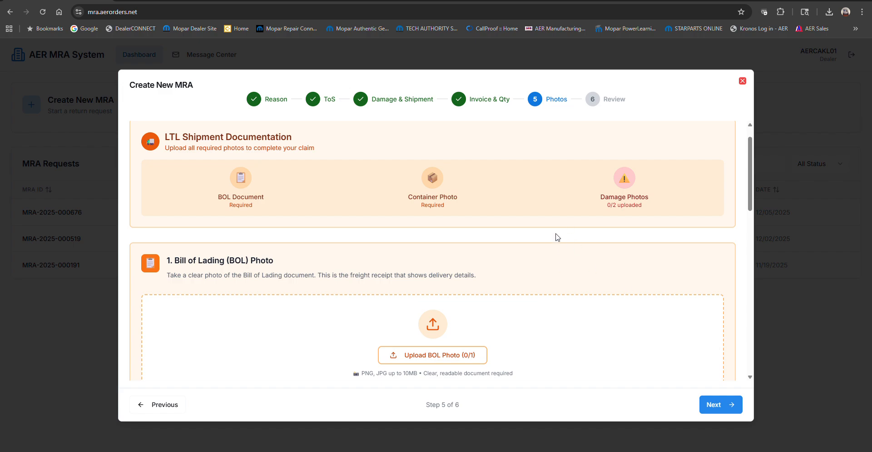
- Upload the file BOL signed Damaged as the Bill of Lading photo
scroll(558, 237, "down", 1)
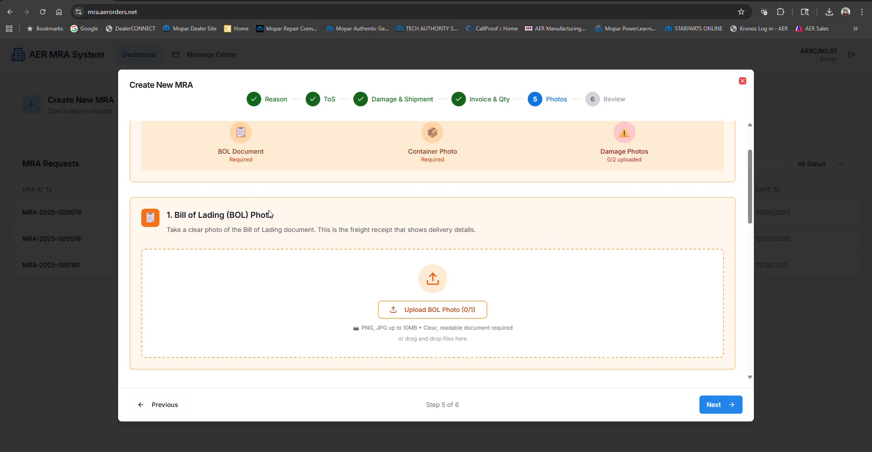
left_click(434, 309)
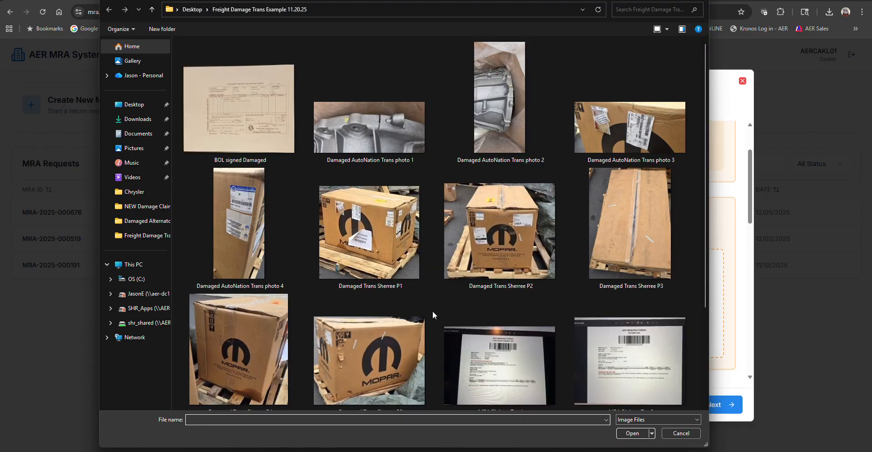
key("Escape")
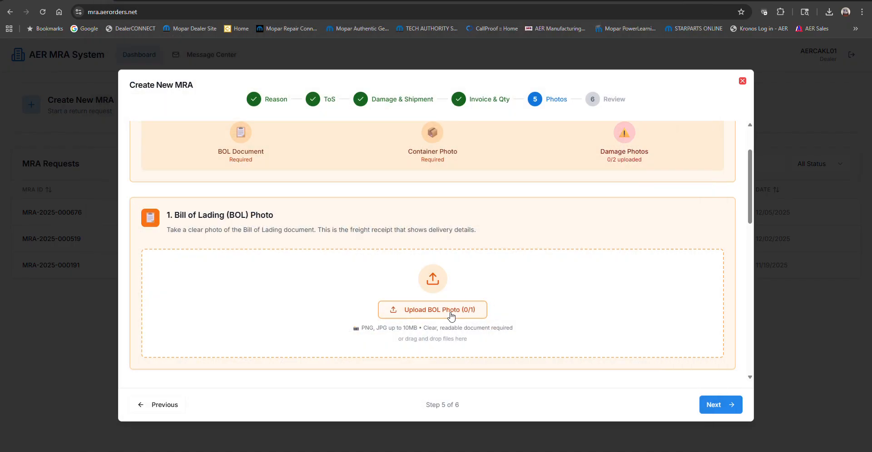
left_click(437, 314)
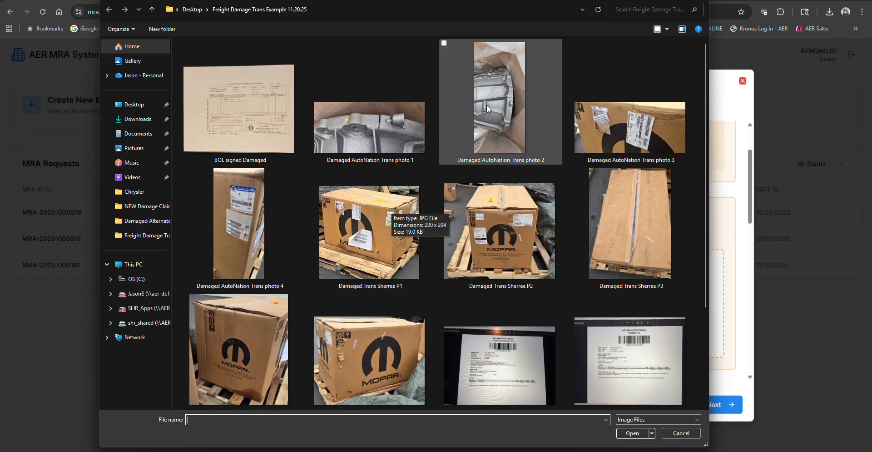
left_click(255, 147)
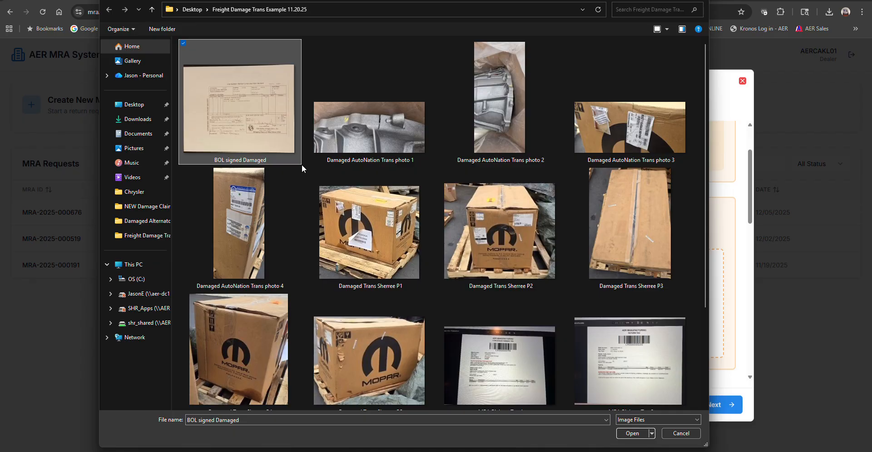
left_click(634, 436)
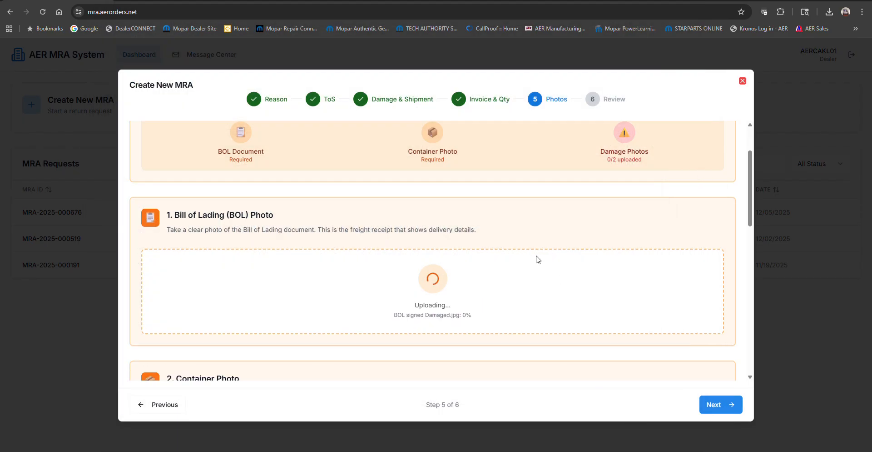
mouse_move(427, 451)
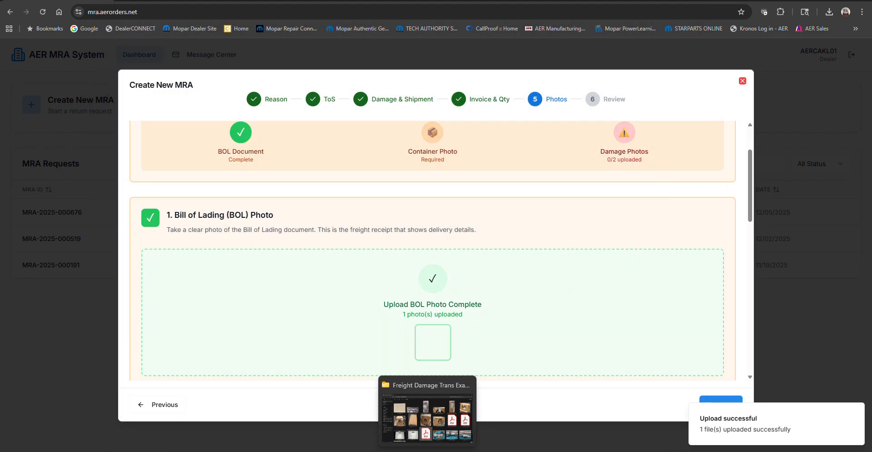
- Open the BOL signed Damaged image in the photo viewer to inspect it
left_click(427, 415)
left_click(178, 140)
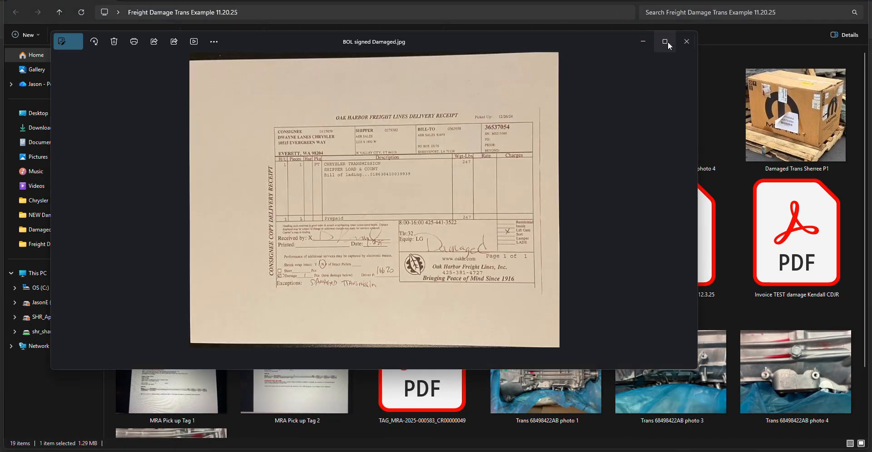
left_click(667, 41)
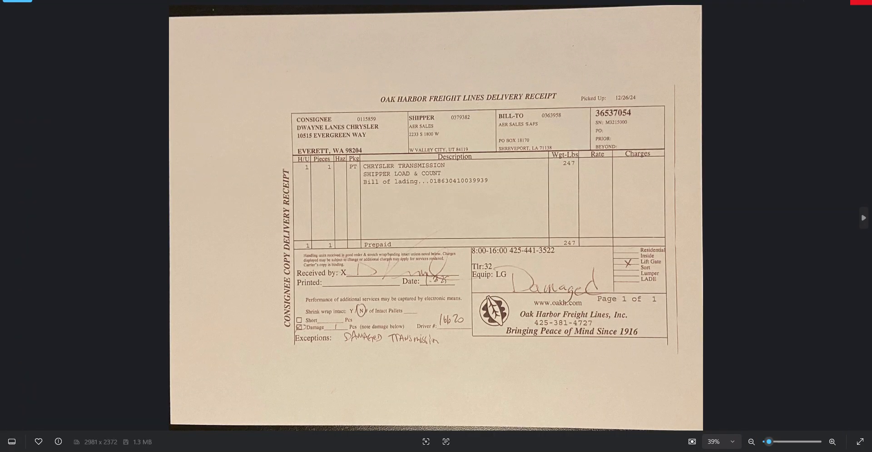
key("Escape")
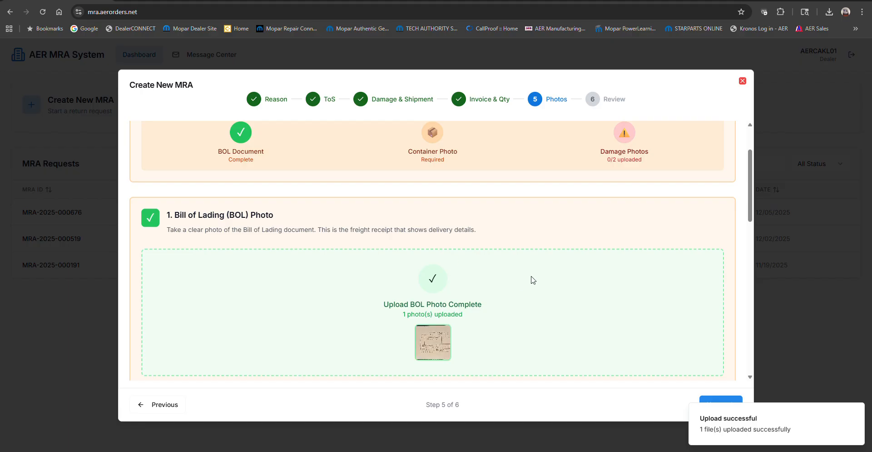
- Upload Damaged Trans Sherree P1 as the container photo
scroll(527, 268, "down", 4)
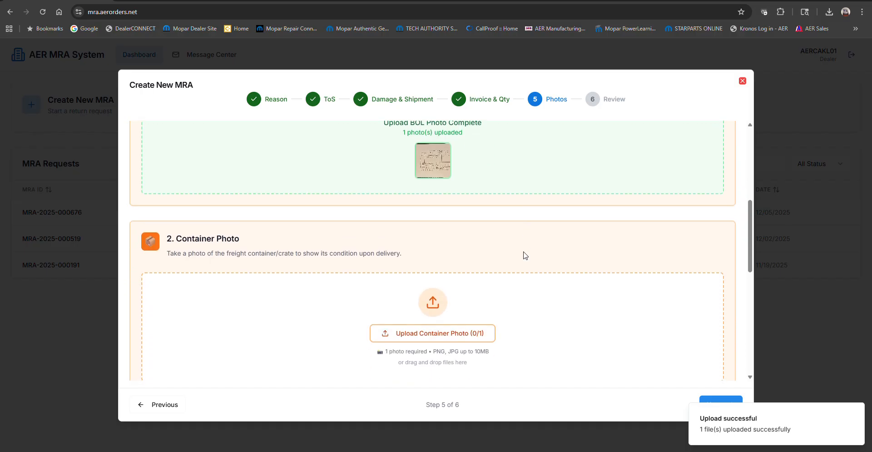
scroll(526, 255, "down", 2)
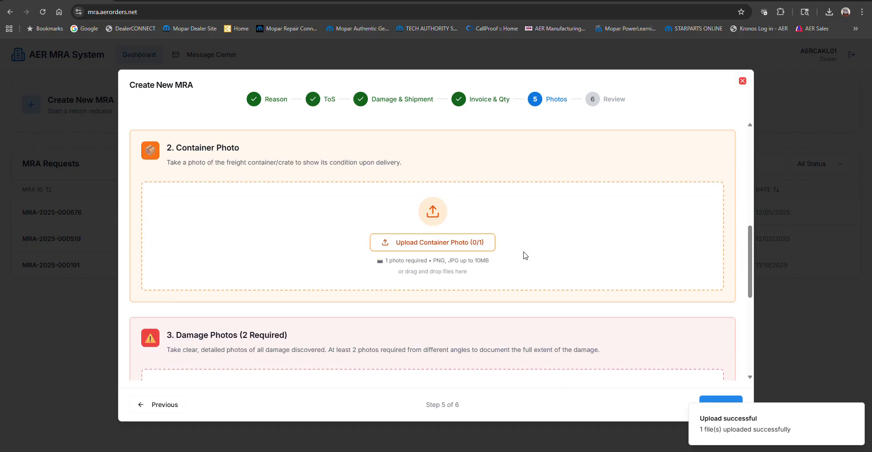
left_click(452, 247)
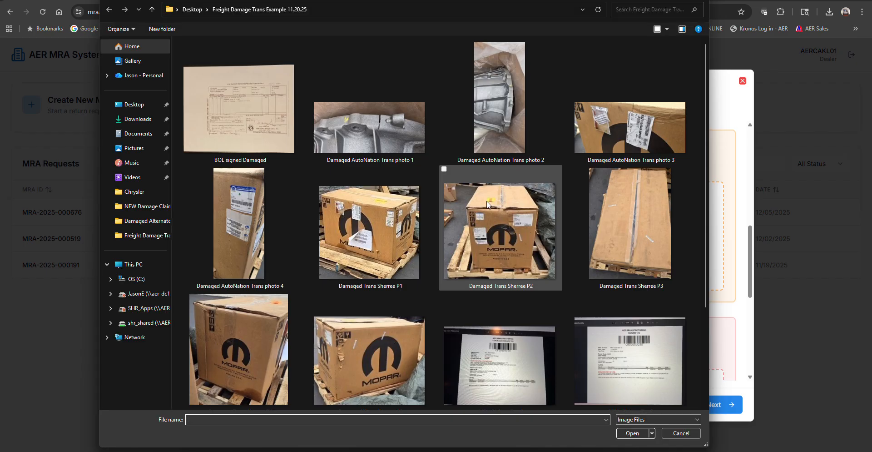
left_click(404, 252)
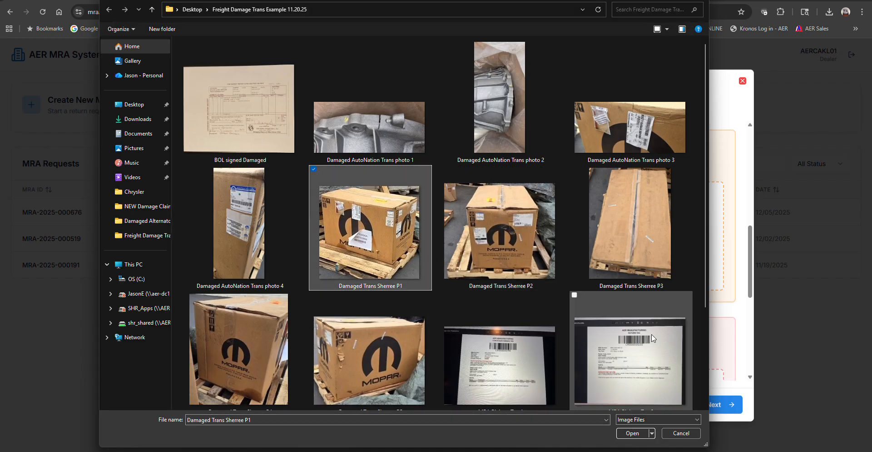
left_click(632, 434)
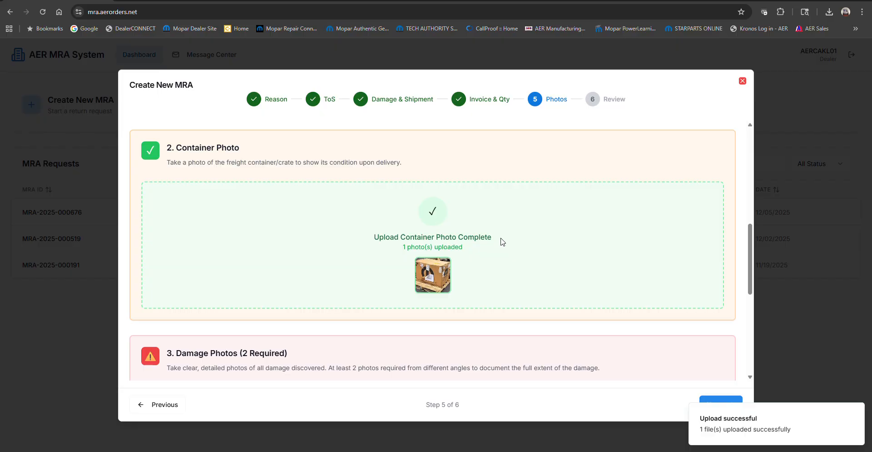
- Upload Trans 68498422AB photo 1 and Damaged AutoNation Trans photo 1 as the two damage photos
scroll(503, 227, "down", 1)
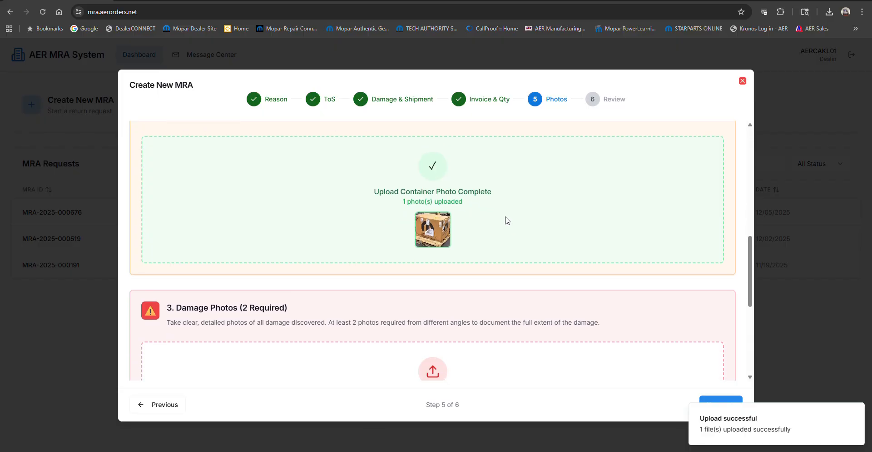
scroll(500, 232, "down", 2)
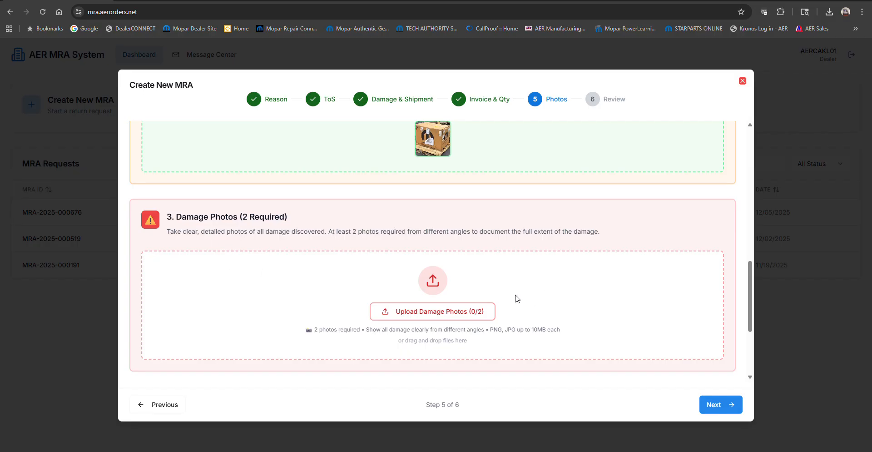
left_click(428, 313)
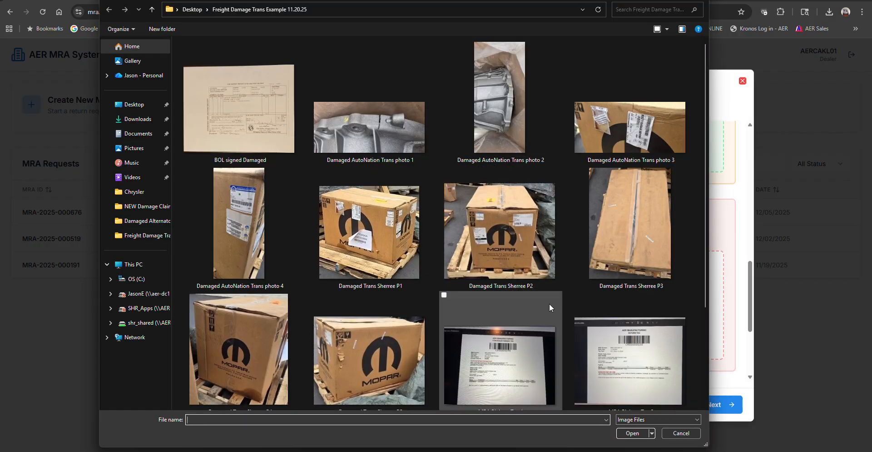
scroll(552, 260, "down", 3)
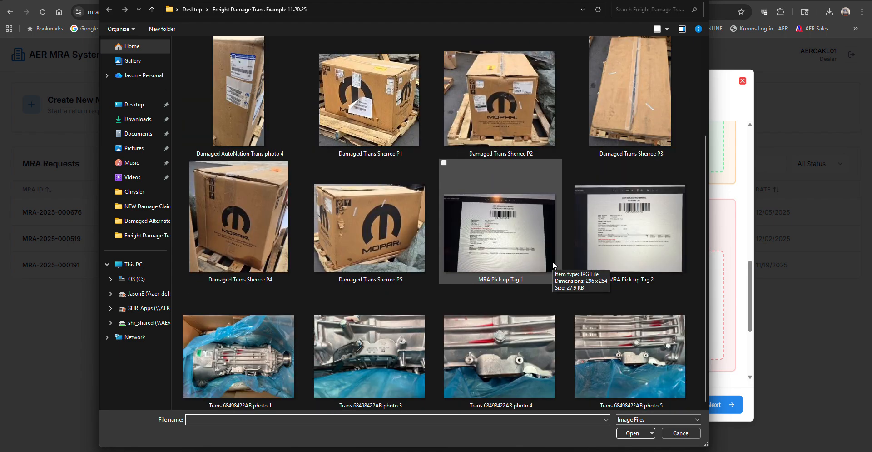
left_click(275, 362)
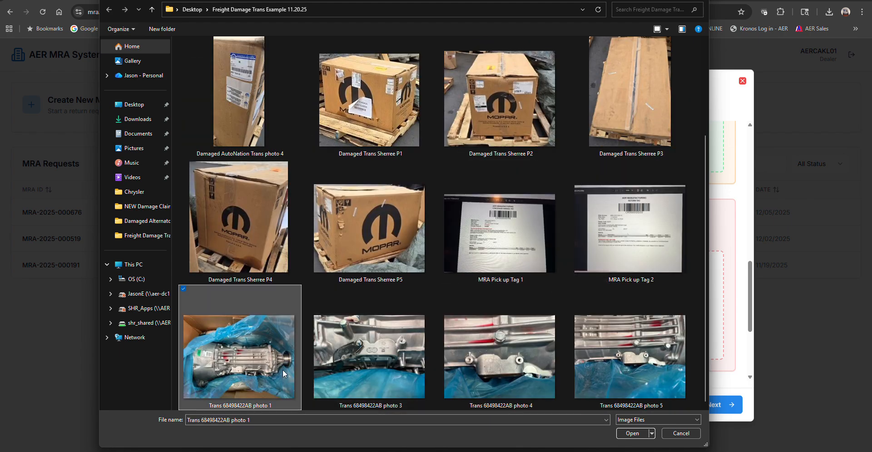
left_click(629, 434)
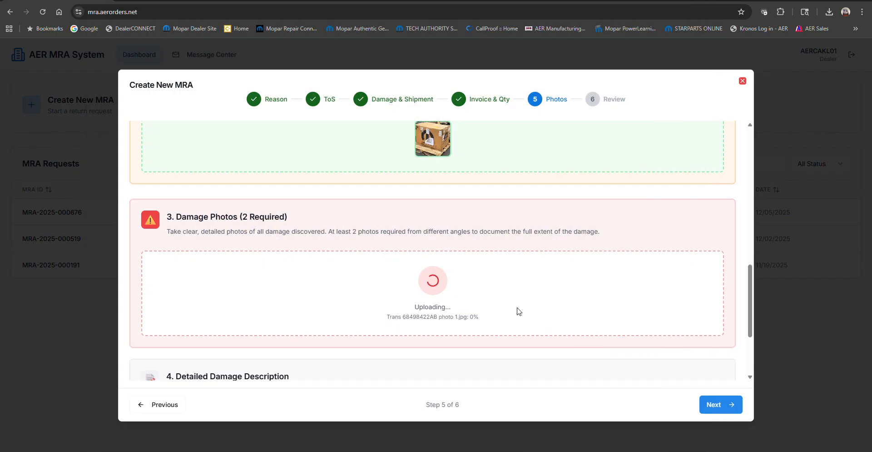
left_click(450, 318)
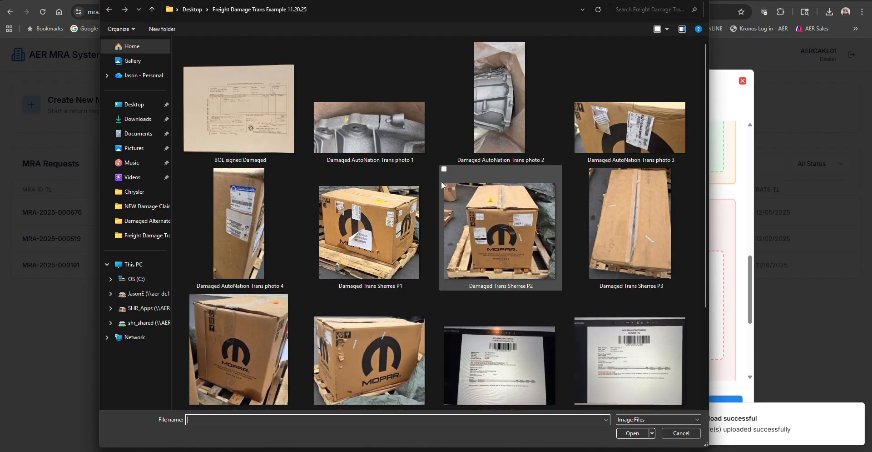
left_click(370, 127)
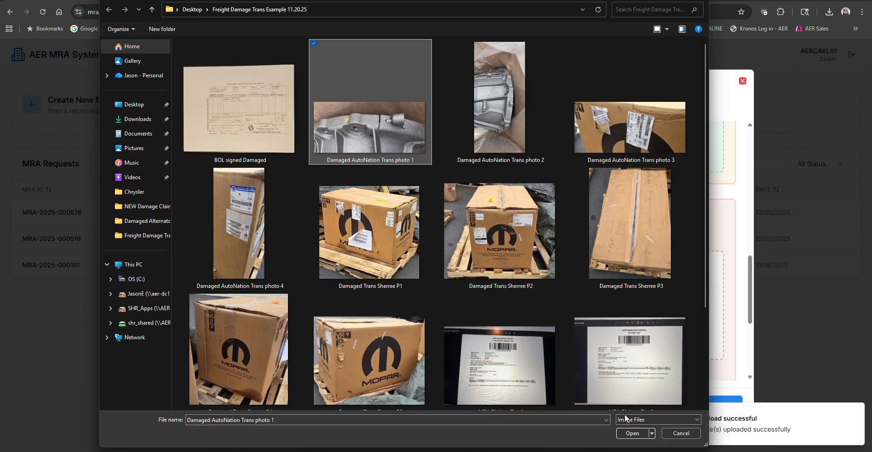
left_click(633, 433)
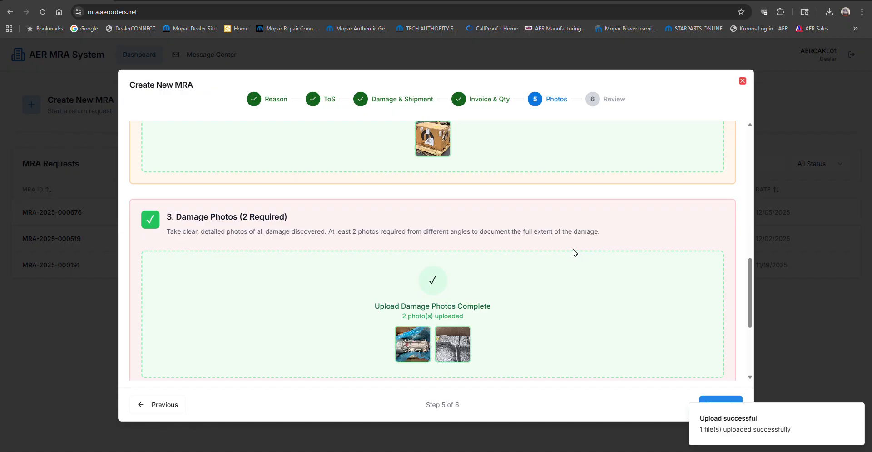
- Enter the damage description "TEST DO NOT PROCESS." followed by "TRANSMISISON DAMAGED, BELL HOUSING CRACKED, NOT USEABLE, NOT REPAIRABLE." on a new line
scroll(529, 270, "down", 2)
scroll(537, 234, "down", 1)
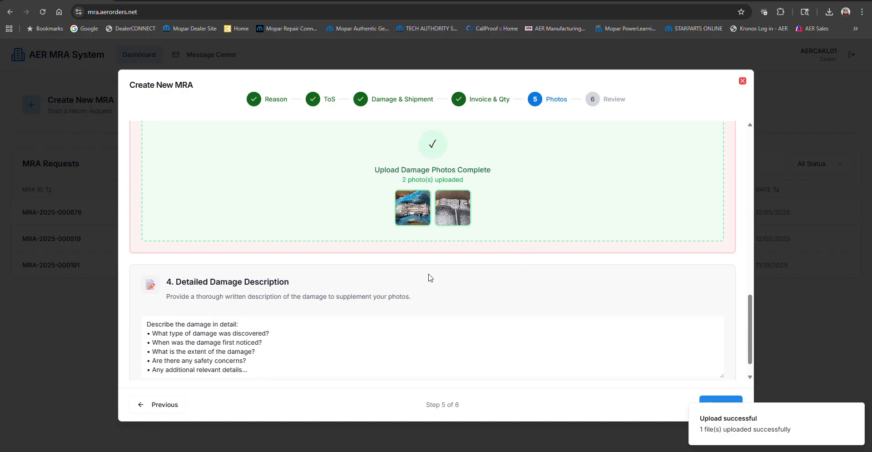
left_click(313, 327)
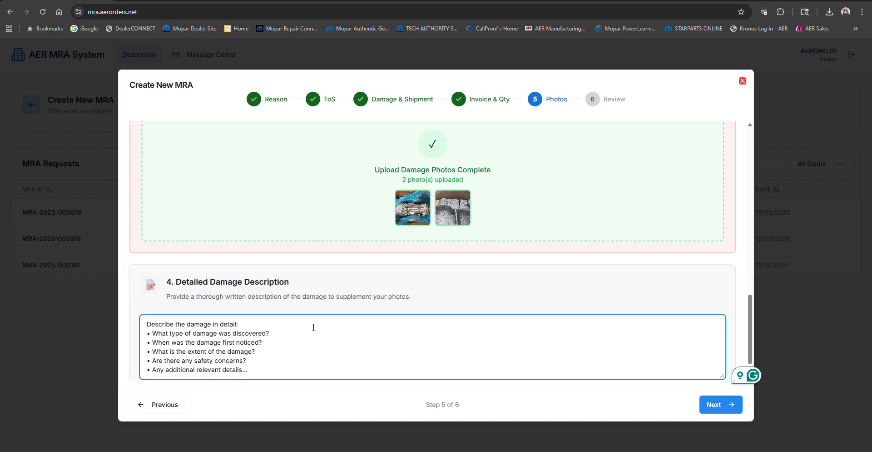
type("TEST")
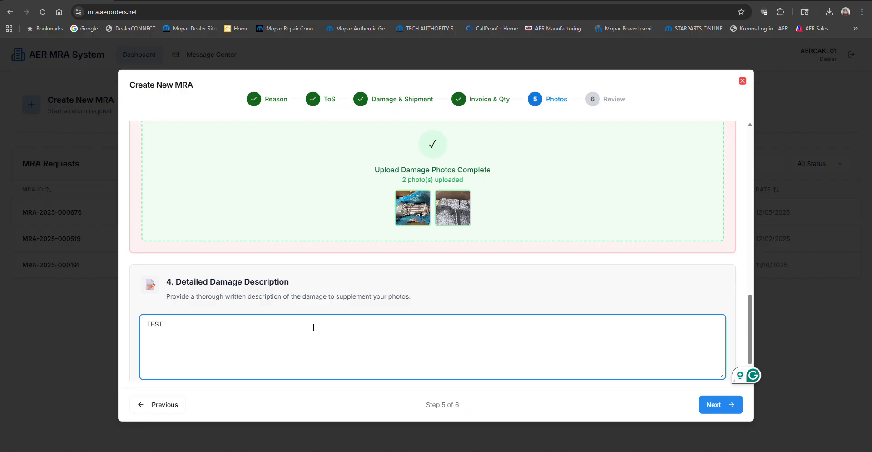
type(" DO")
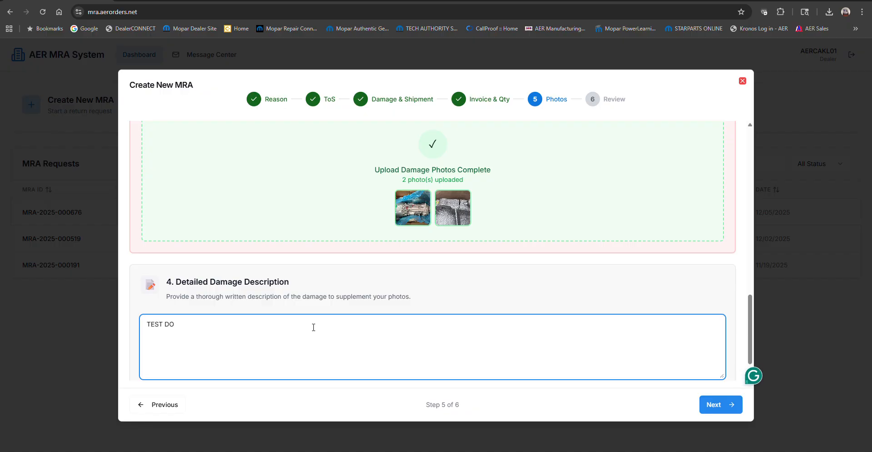
type(" NOT PROCESS.")
key("Return")
key("Return")
type("TRANSMISISON DAMAGED")
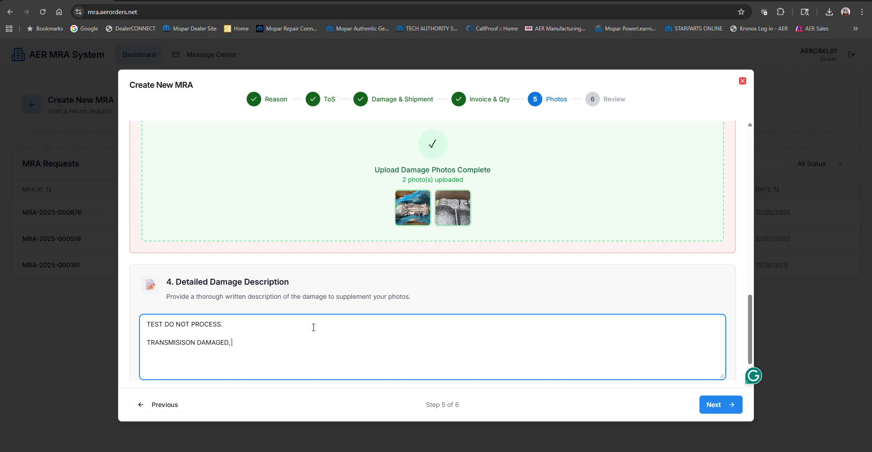
type(", BELL HOUSING CRACKED")
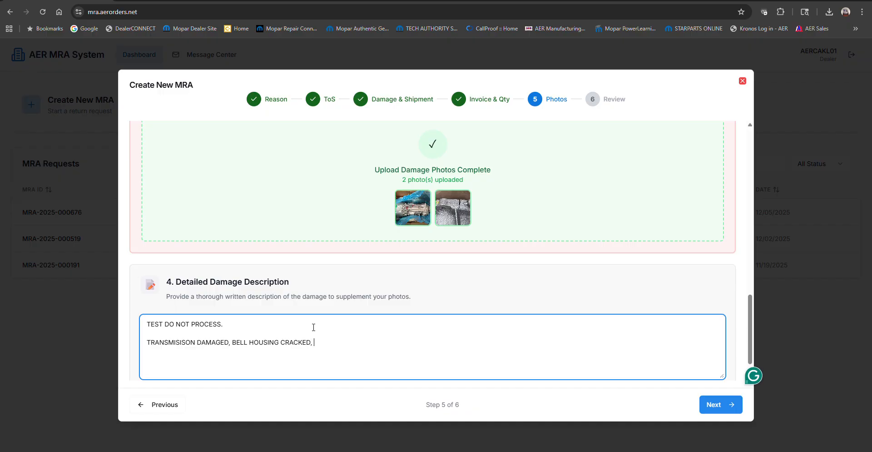
type(", NOT US")
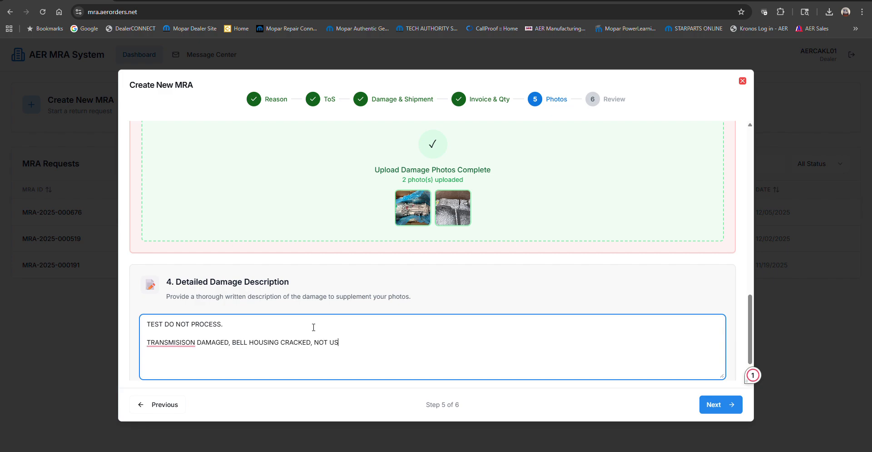
type("EAL")
type("BLE")
type(", NOT ")
type("REPAIR")
type("ABLE.")
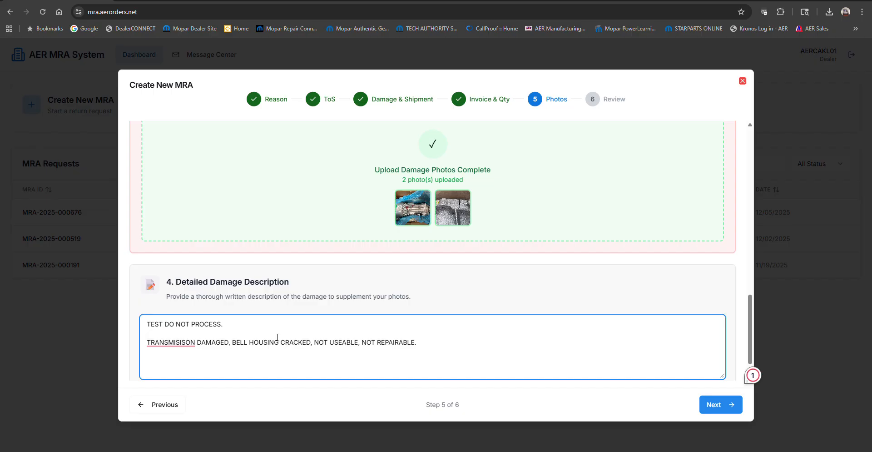
- Correct the misspelled word in the description to TRANSMISSION using the spelling suggestion
mouse_move(162, 345)
left_click(178, 369)
left_click(420, 342)
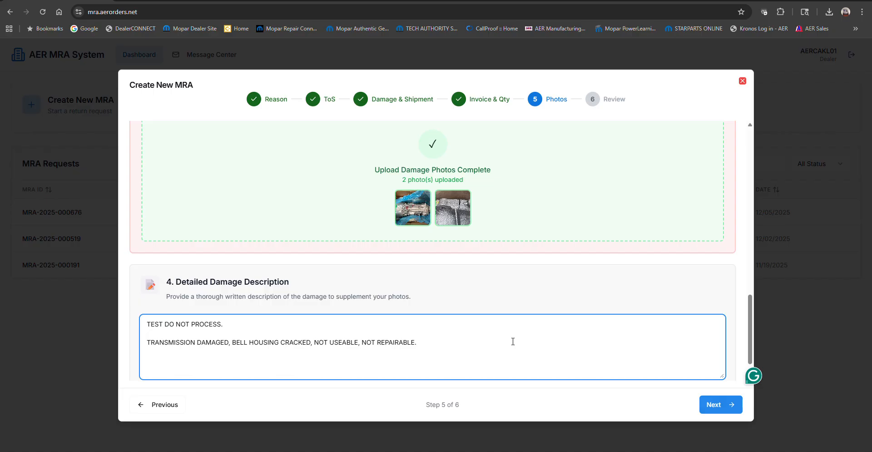
- Continue from the Photos step to the Review step of the MRA wizard
left_click(751, 321)
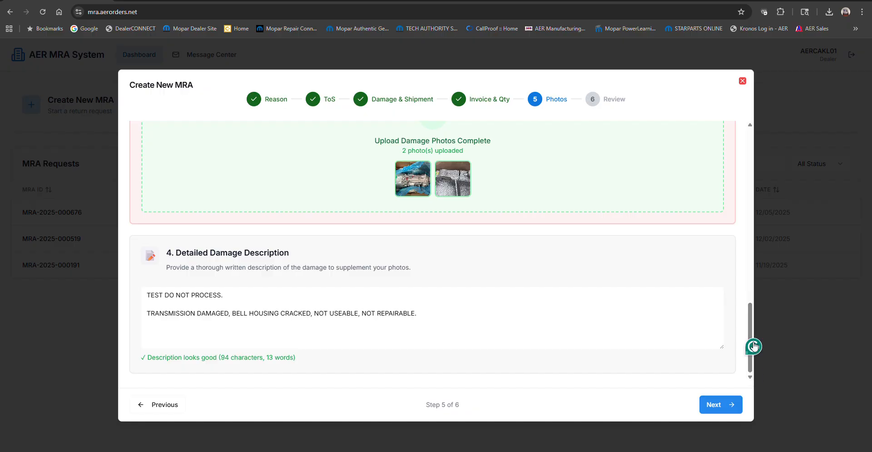
scroll(627, 345, "down", 1)
left_click(500, 316)
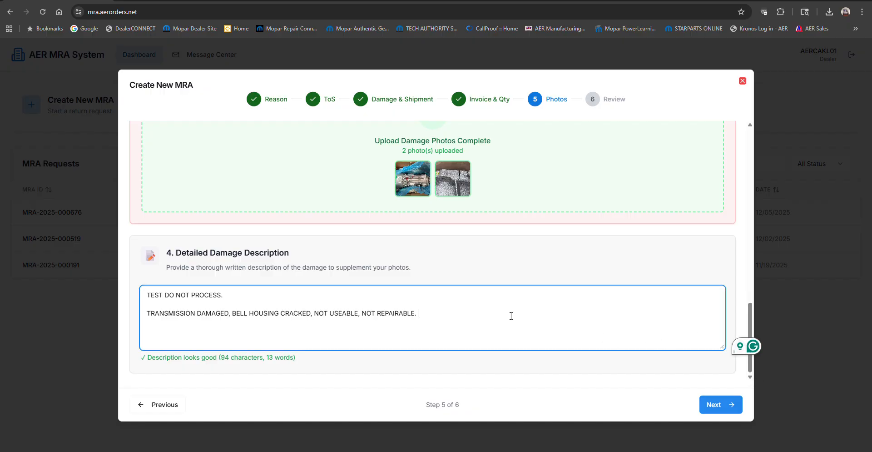
left_click(710, 404)
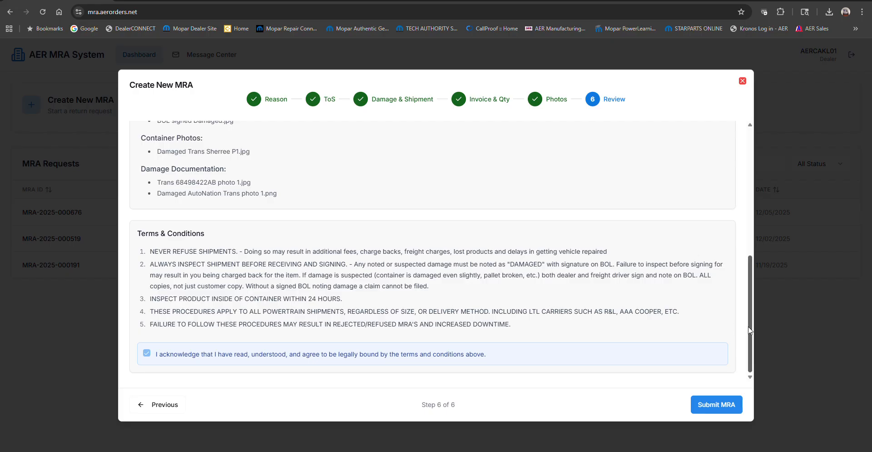
- Review the items, contact details, description and photos summary, then submit the MRA
left_click_drag(750, 321, 757, 193)
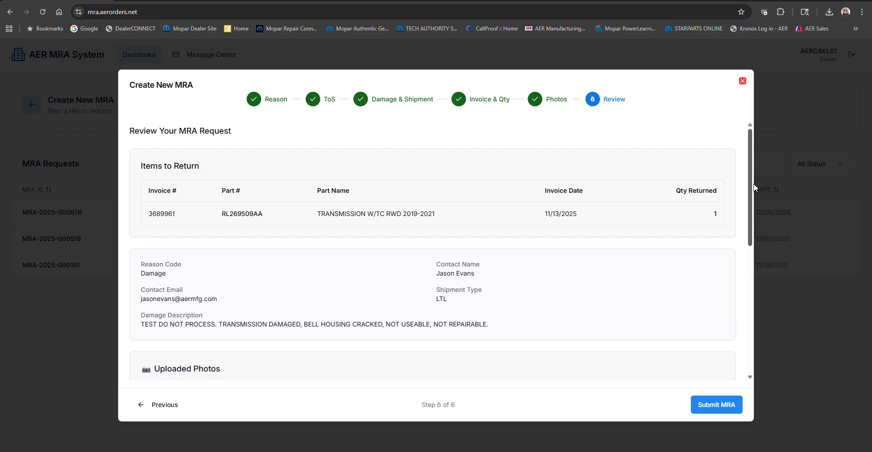
scroll(745, 253, "down", 3)
scroll(745, 253, "down", 2)
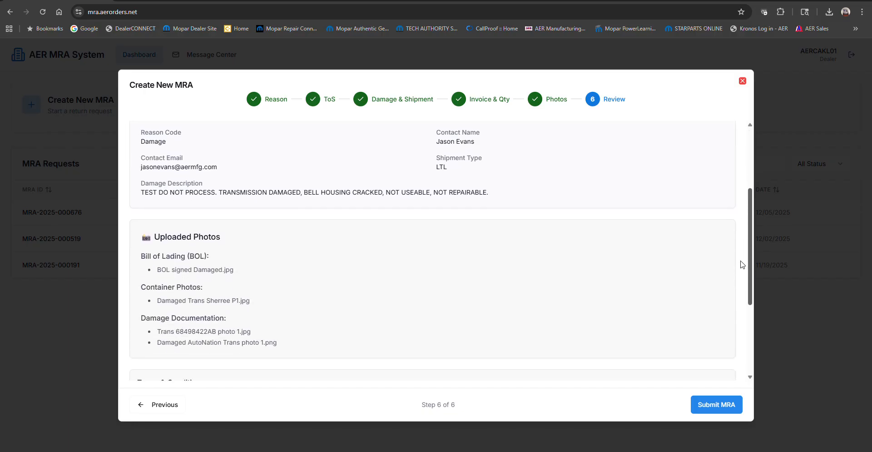
scroll(738, 277, "down", 3)
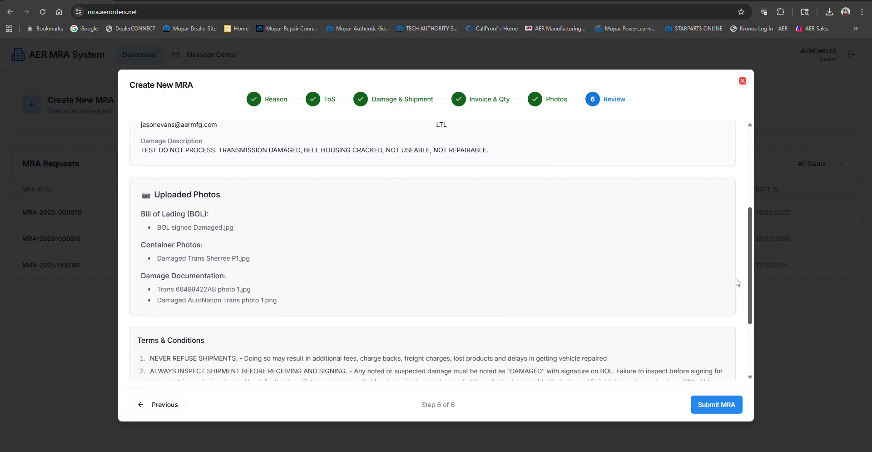
scroll(732, 306, "down", 2)
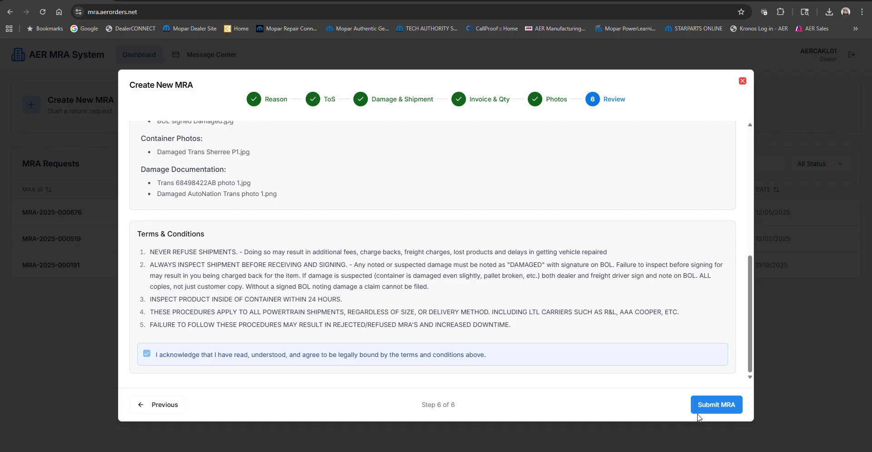
left_click(711, 409)
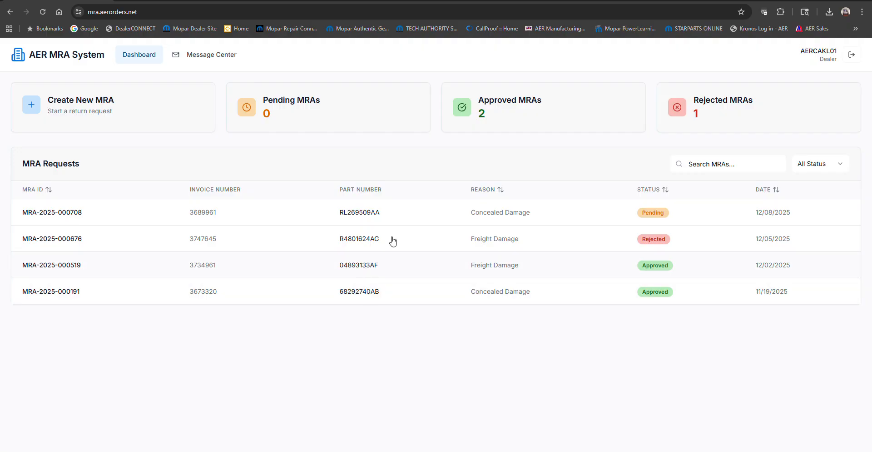
left_click(362, 267)
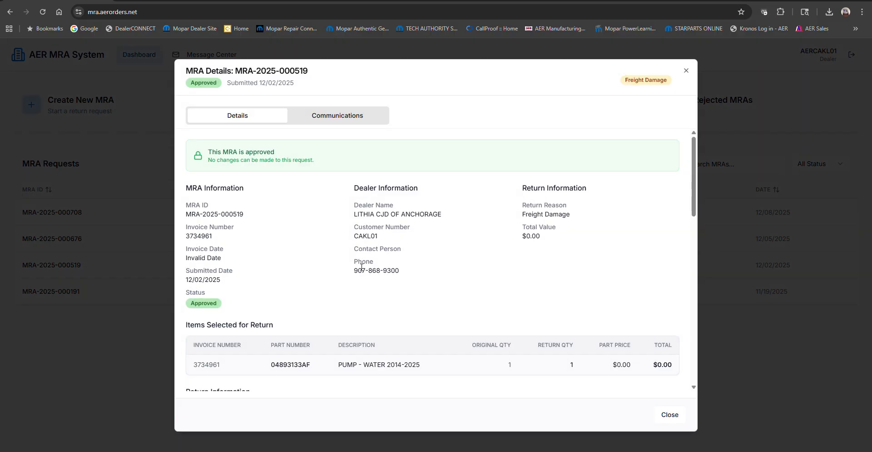
scroll(441, 262, "down", 4)
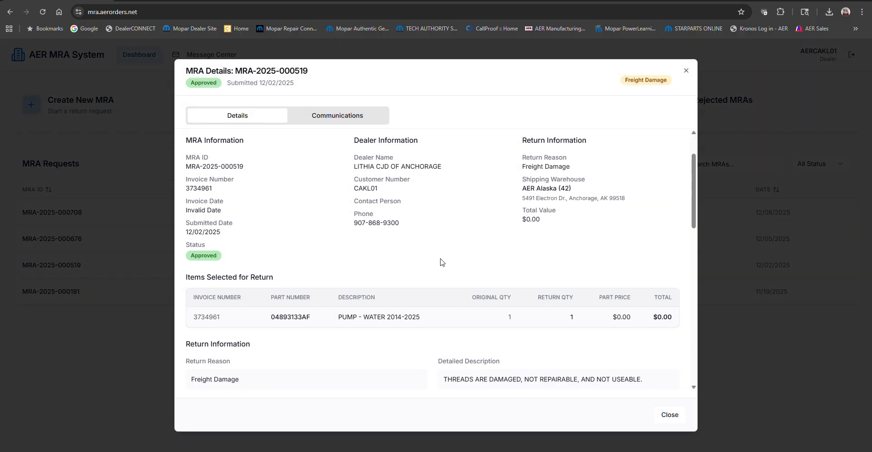
scroll(393, 280, "down", 2)
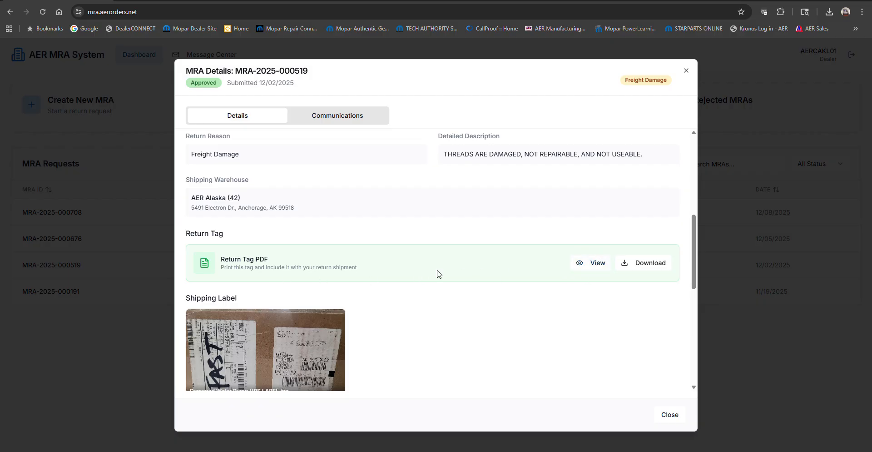
left_click(583, 267)
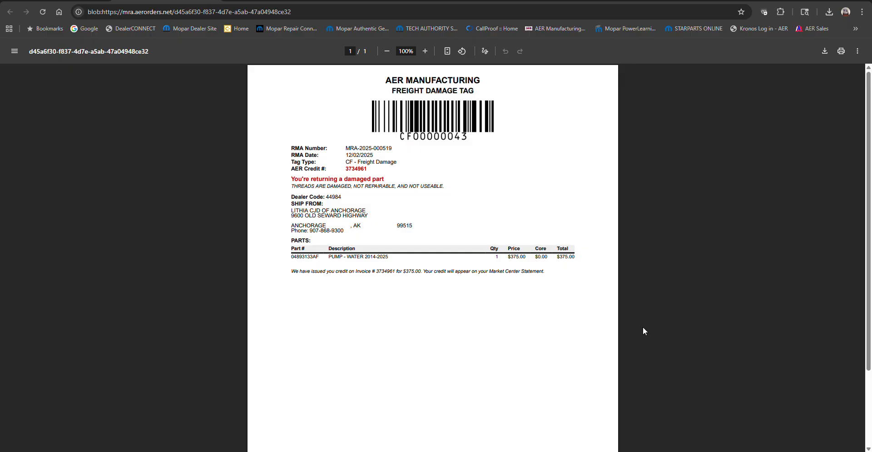
left_click_drag(489, 271, 540, 272)
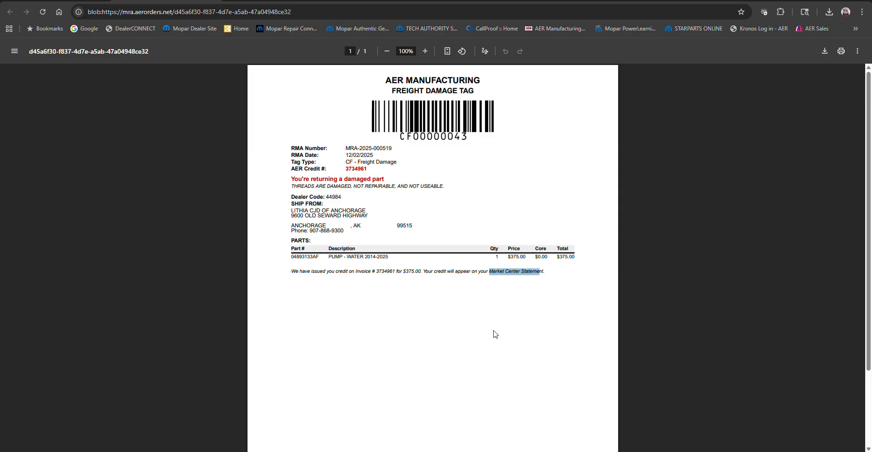
left_click(562, 273)
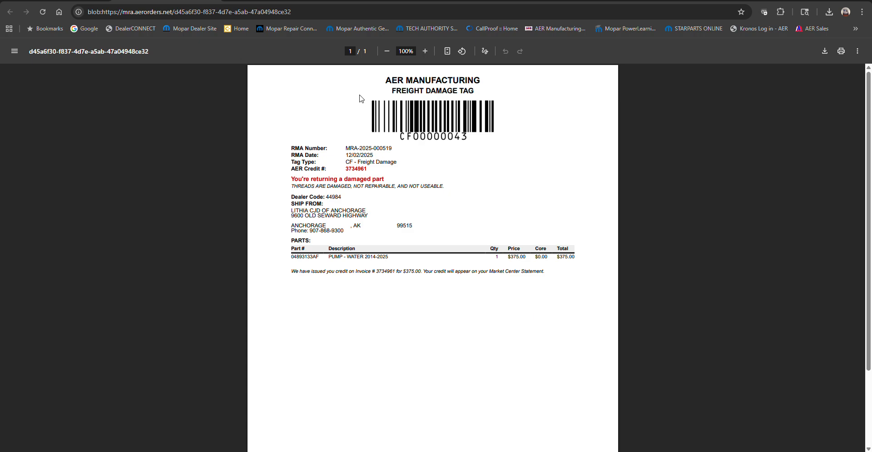
left_click(212, 1)
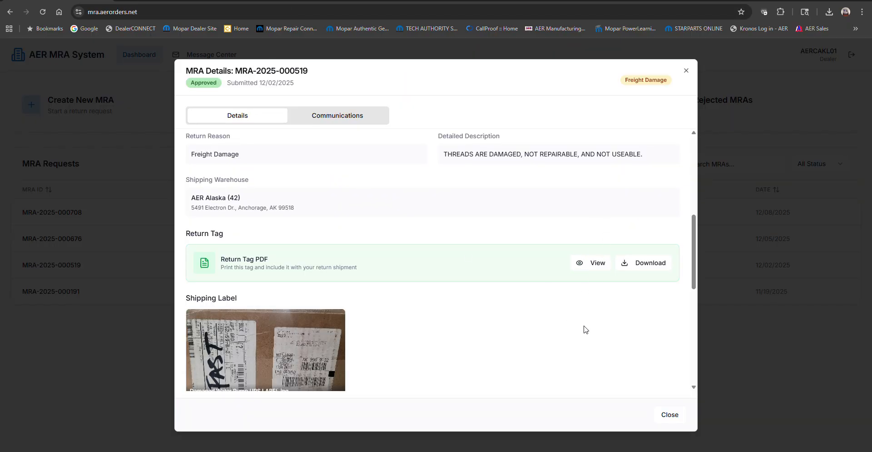
left_click(685, 71)
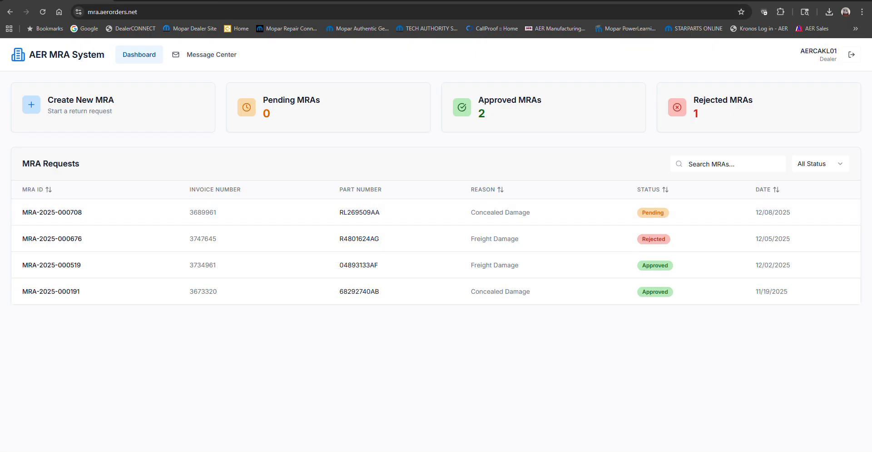
mouse_move(487, 450)
left_click(536, 418)
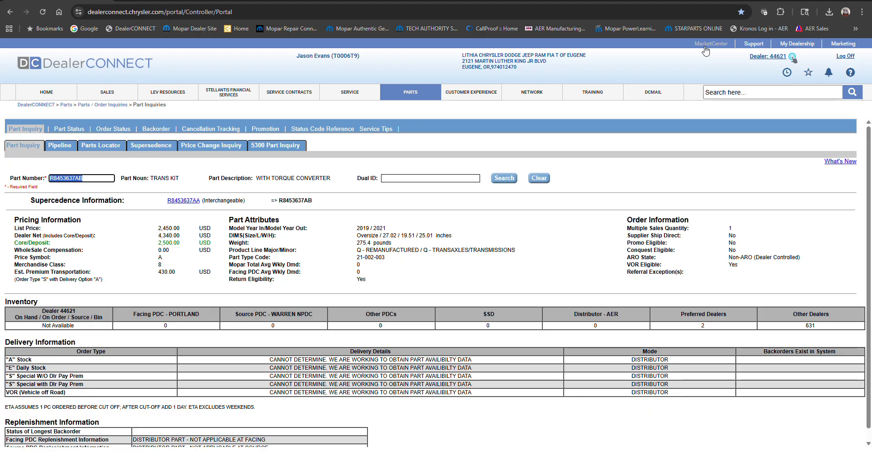
key("alt+Tab")
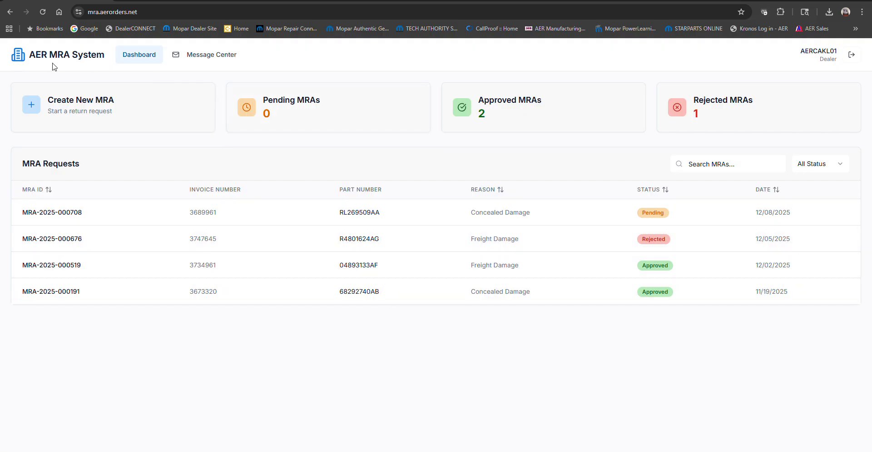
- Open the AER Manufacturing orders site and log in with the dealer user ID and account password
left_click(567, 29)
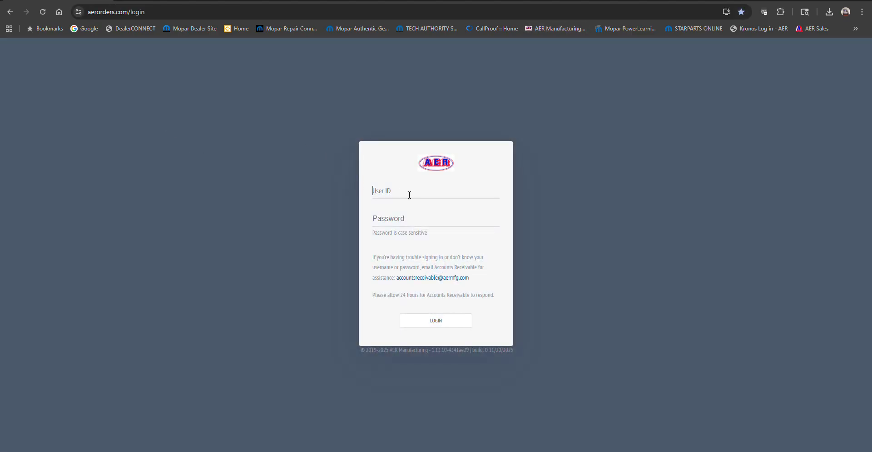
left_click(409, 193)
type("AERC")
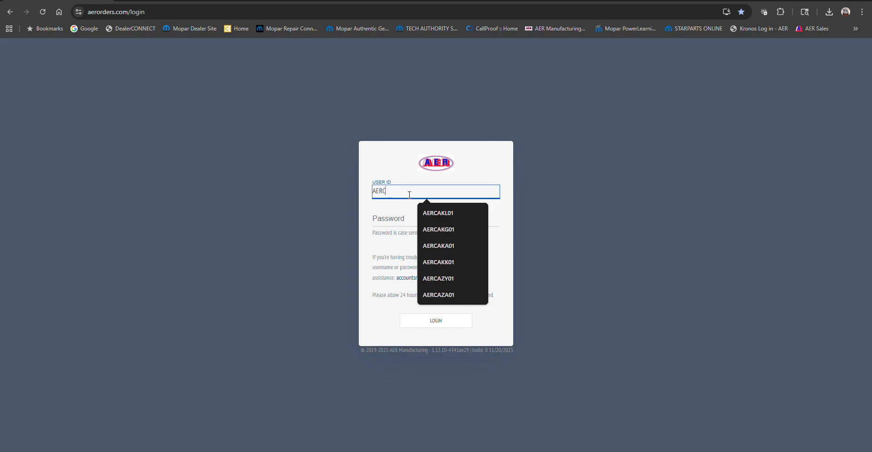
type("AKL01")
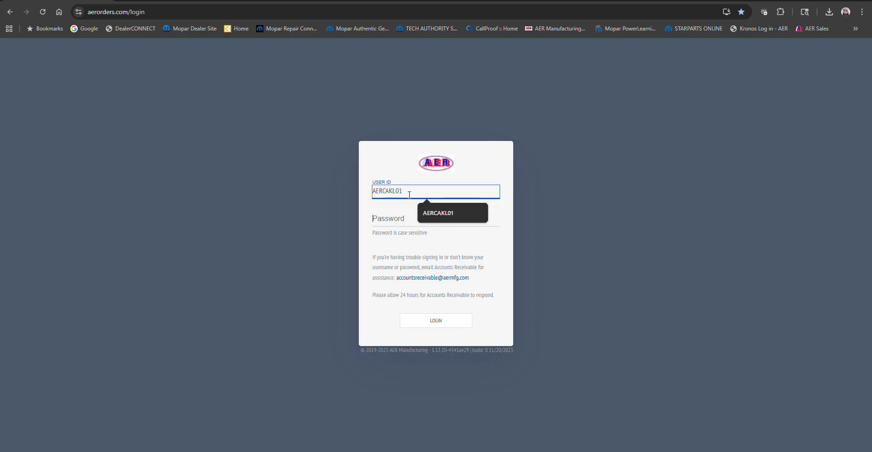
key("Tab")
type("*********")
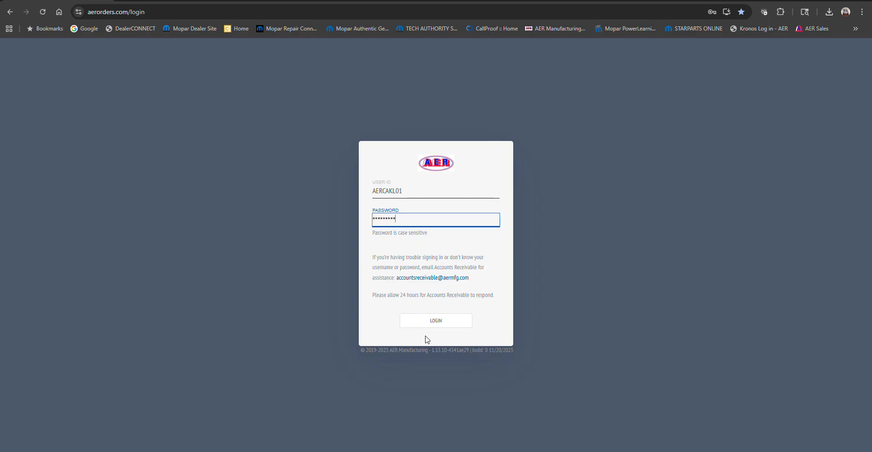
left_click(432, 322)
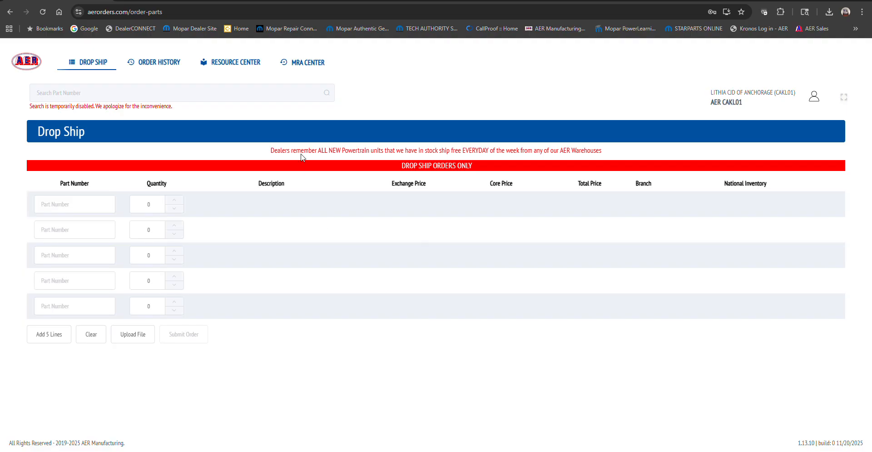
- Open the Order History page listing invoices
left_click(166, 64)
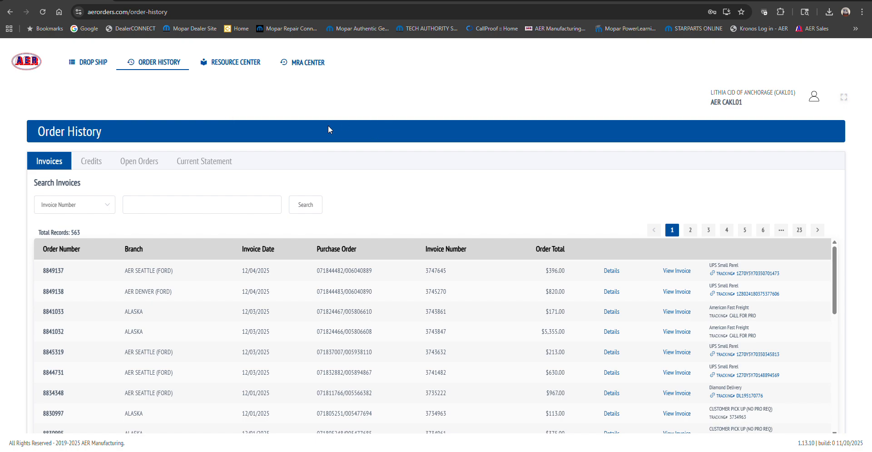
key("alt+Tab")
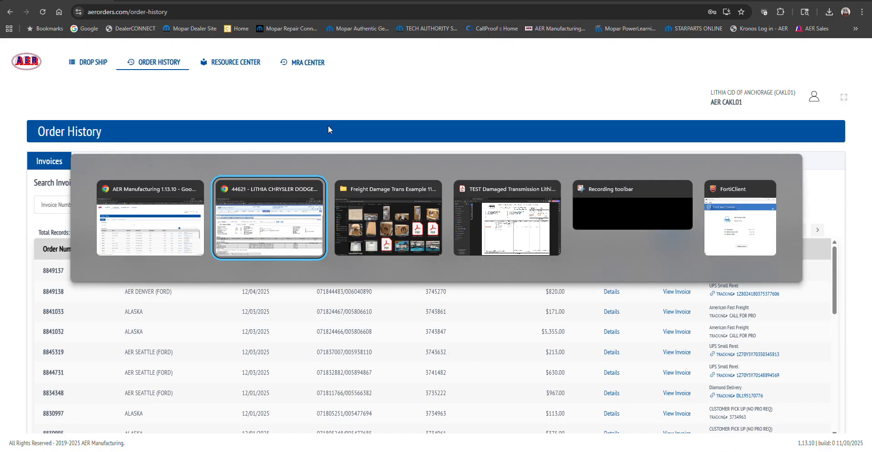
key("alt+Tab")
key("alt+Tab")
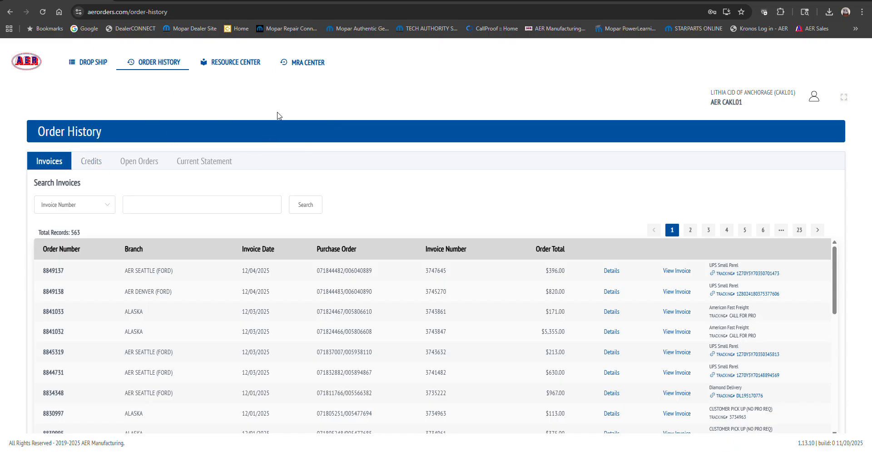
- Open the credit statement for order 2319292 from the Credits list, then go back to the list
left_click(89, 165)
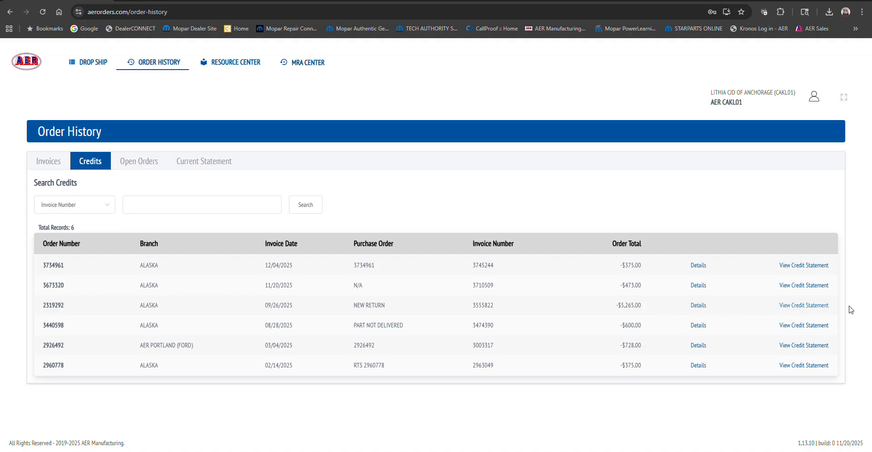
left_click(816, 310)
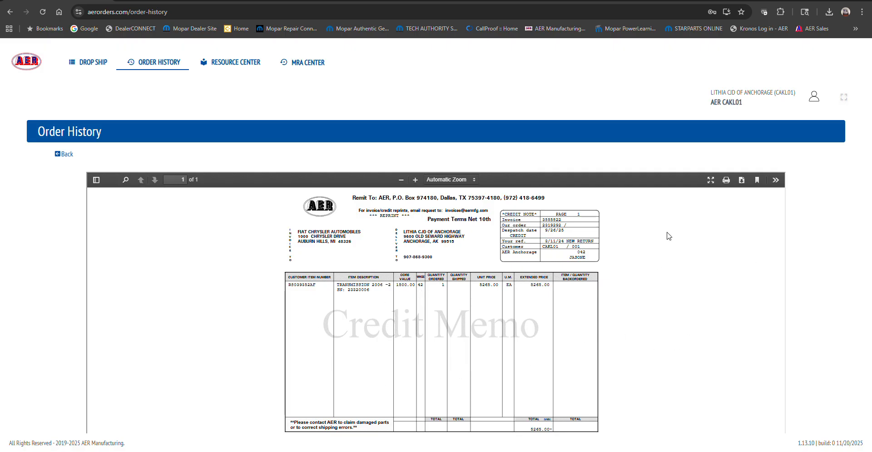
key("alt+Tab")
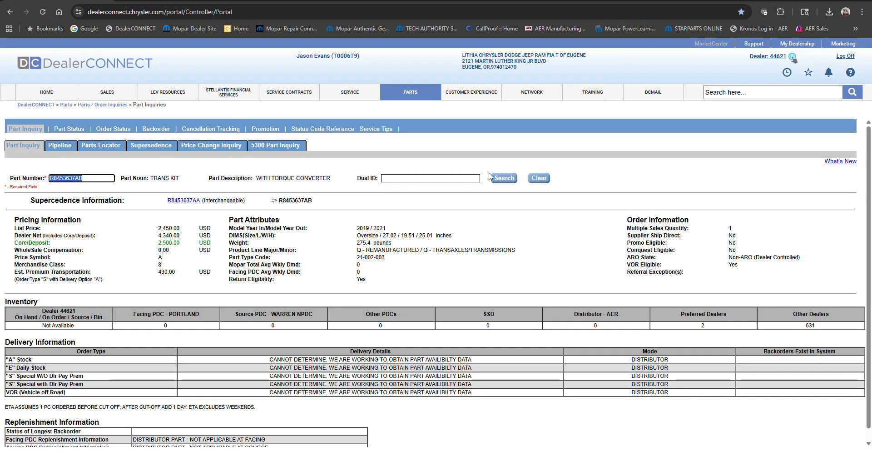
key("alt+Tab")
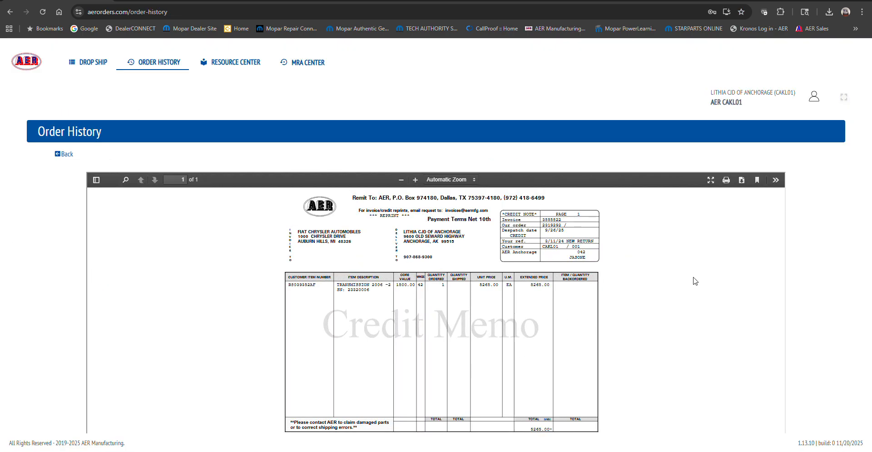
left_click(64, 156)
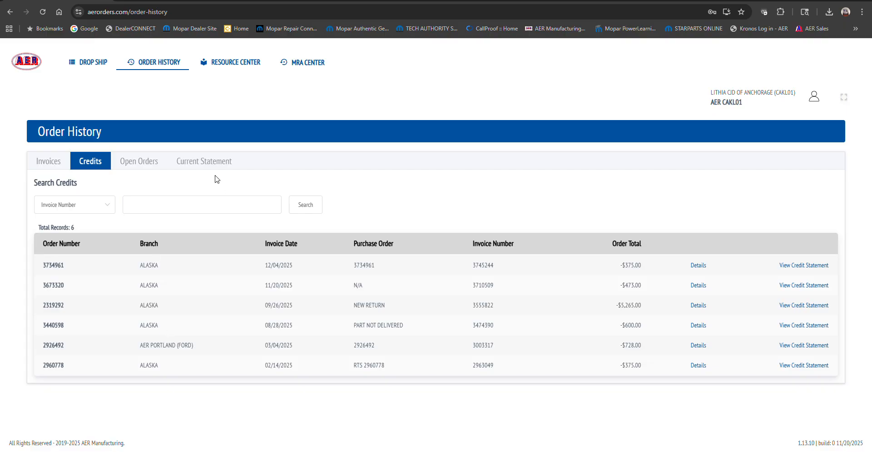
- Open the invoice for order 8830996 from the Invoices list, then go back to the list
left_click(51, 169)
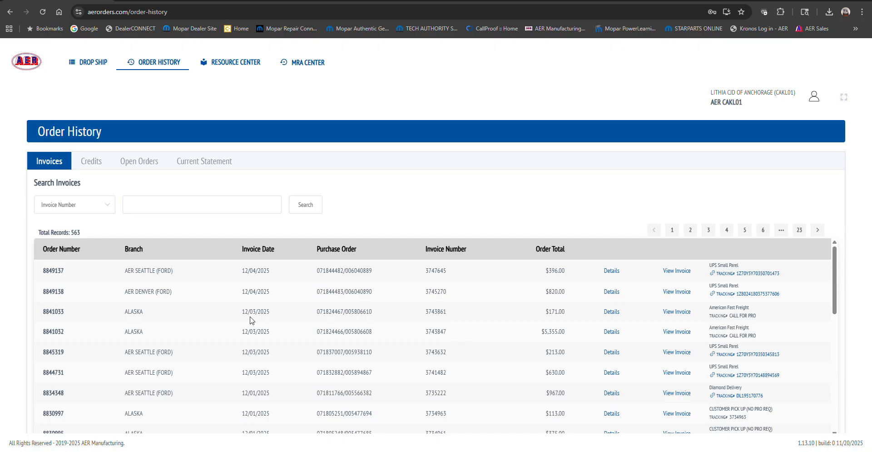
scroll(252, 321, "down", 2)
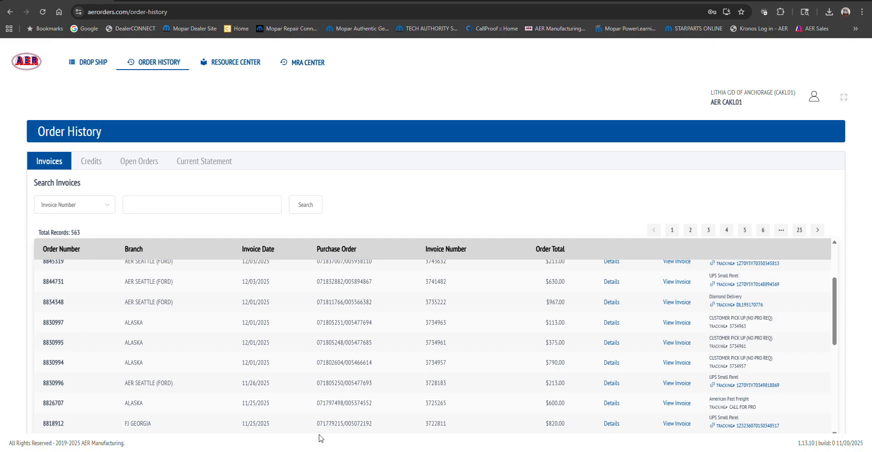
left_click(673, 383)
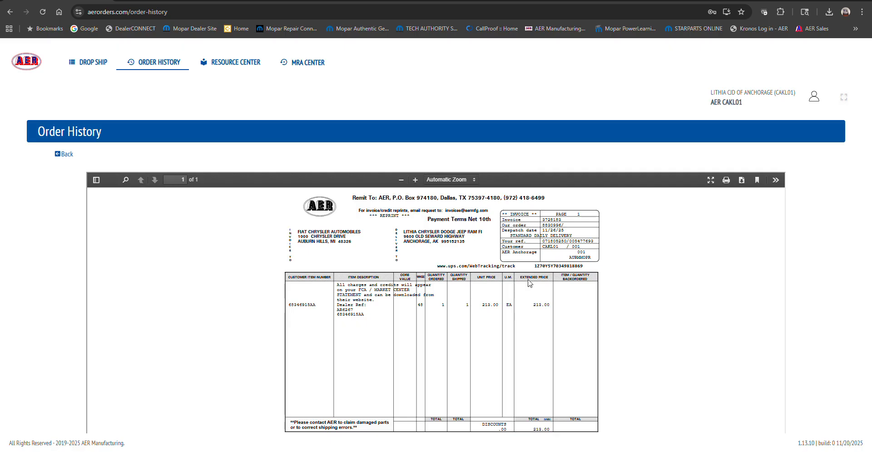
left_click(59, 154)
scroll(586, 334, "down", 3)
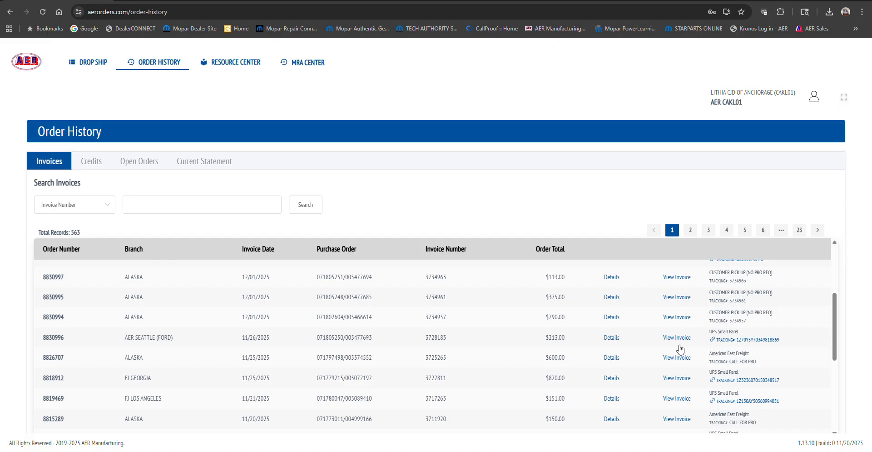
left_click(759, 340)
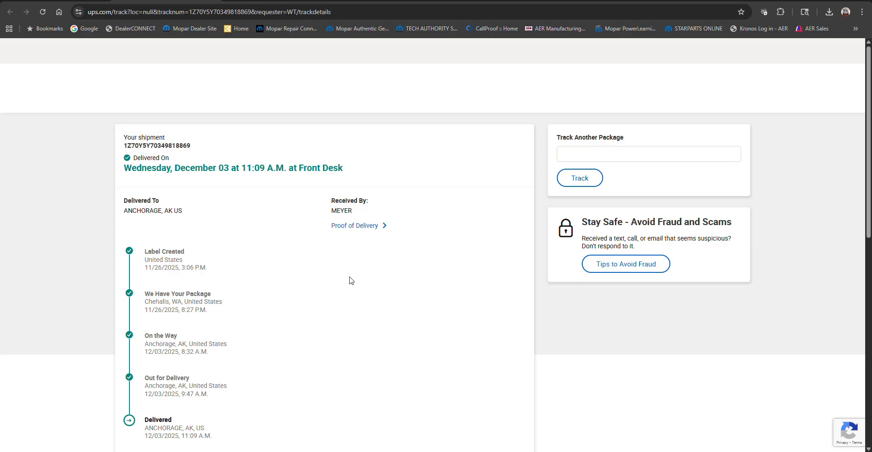
left_click(212, 0)
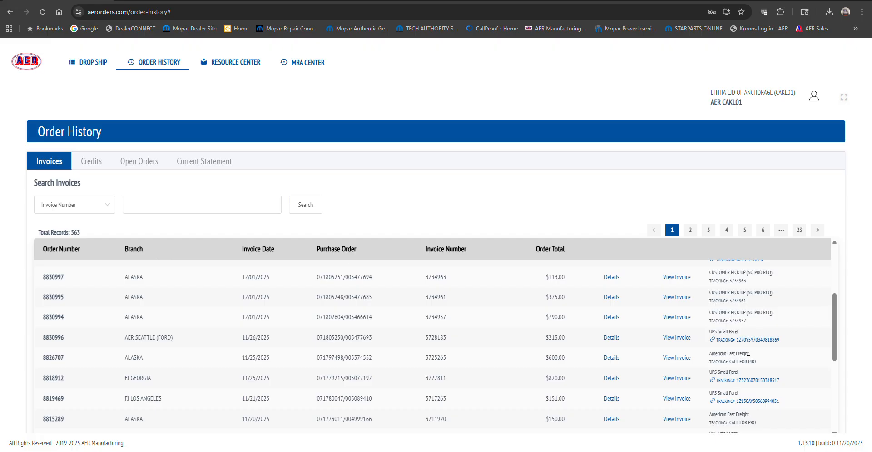
scroll(748, 359, "down", 3)
scroll(735, 394, "down", 1)
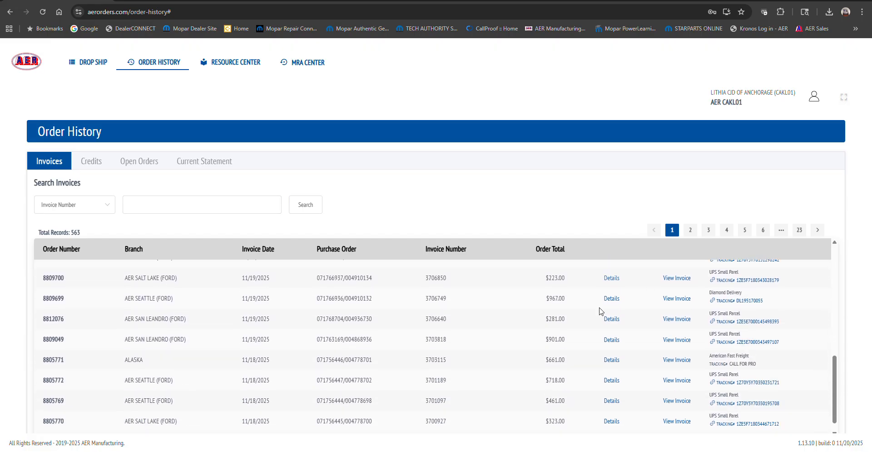
scroll(600, 309, "up", 1)
scroll(729, 354, "down", 1)
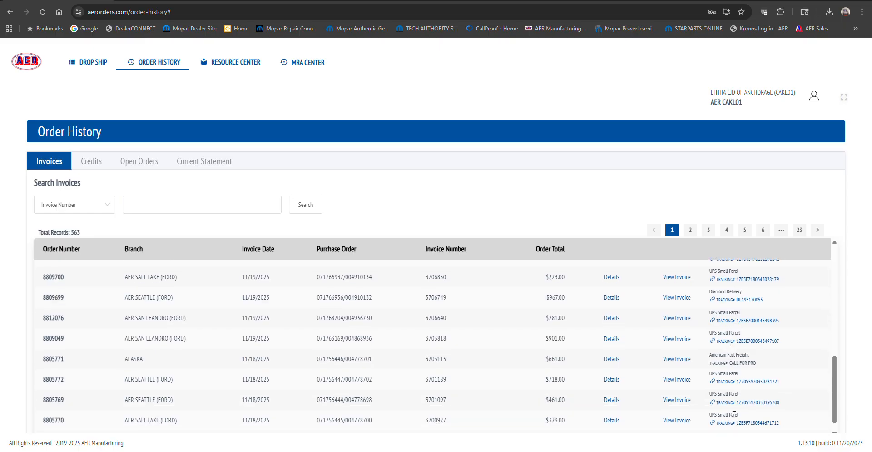
scroll(727, 391, "up", 5)
scroll(726, 390, "up", 3)
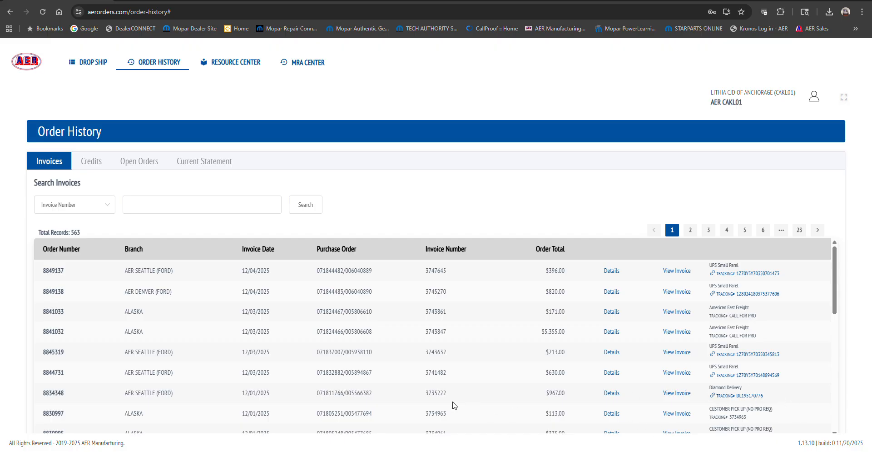
- Open the Drop Ship page and enter part number R8090720AI on the first order line
left_click(86, 63)
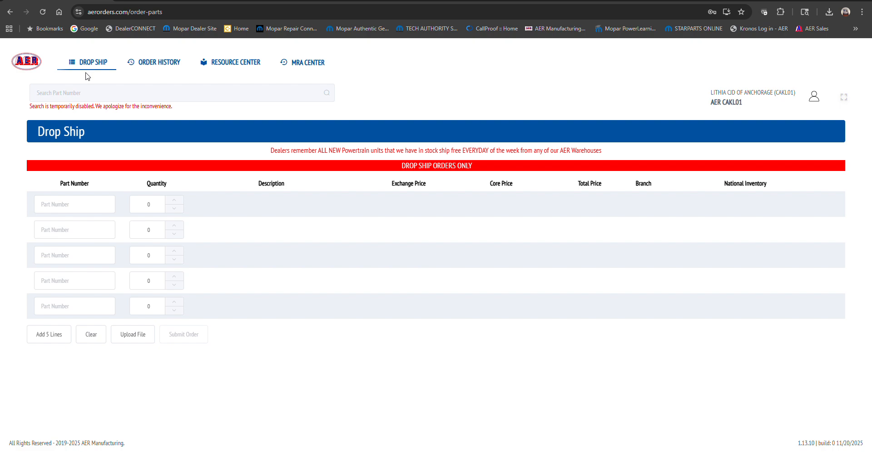
left_click(69, 204)
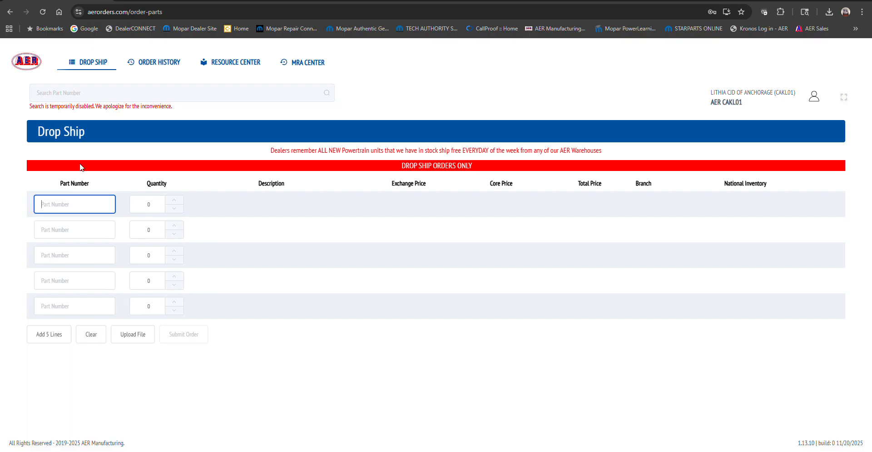
left_click(98, 64)
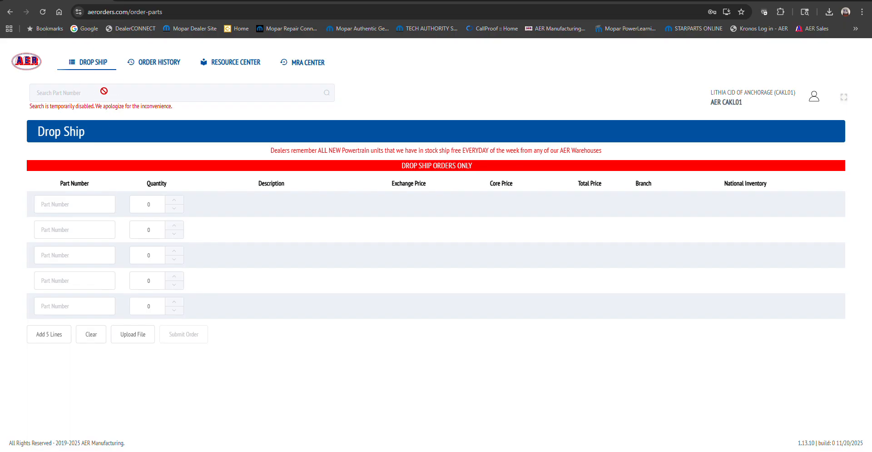
left_click(62, 208)
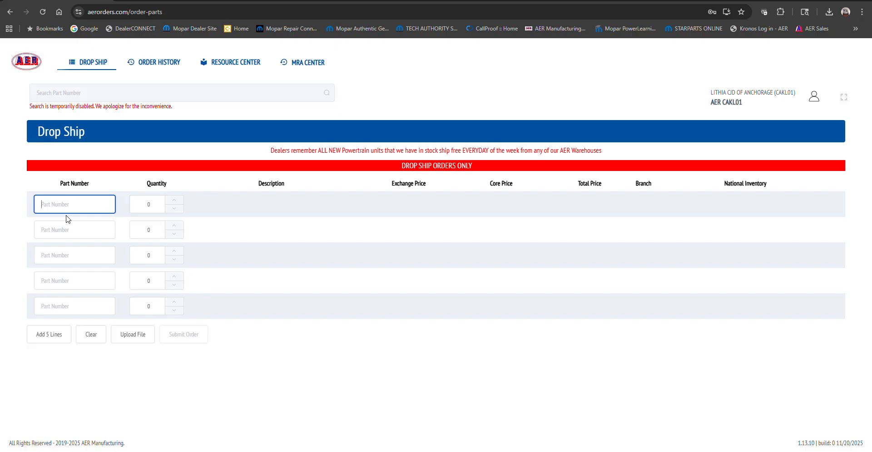
type("R8090720AI")
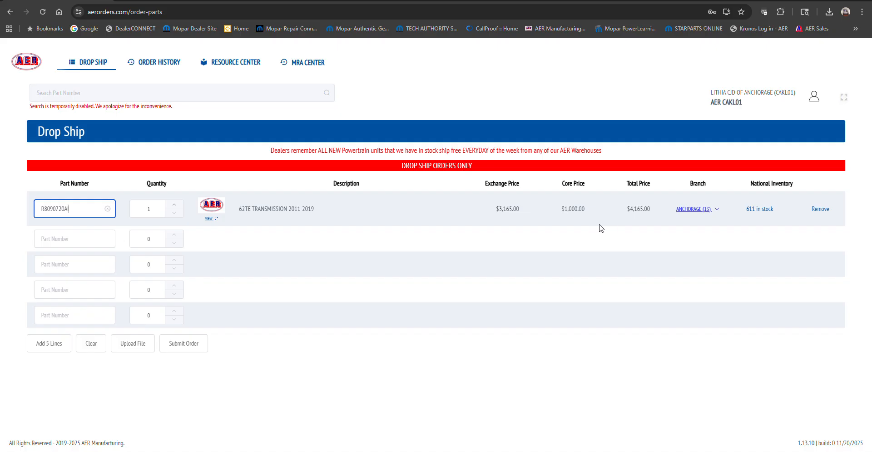
- Set the transmission line's shipping branch to Chicago
left_click(717, 210)
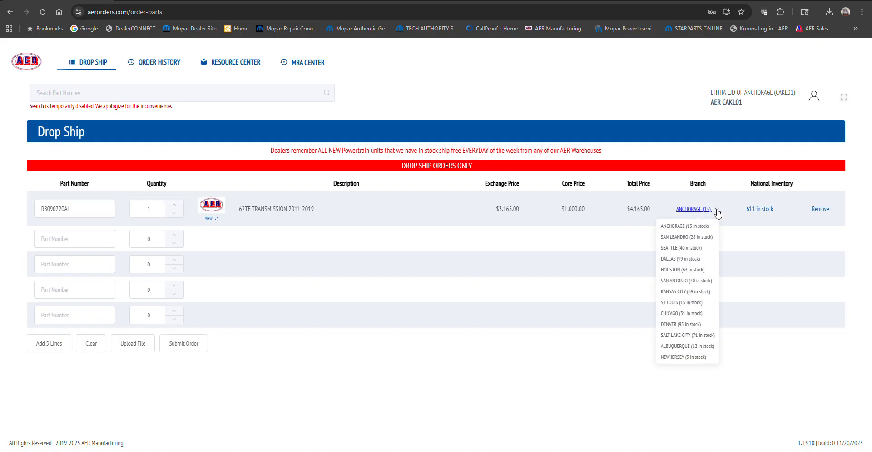
left_click(696, 313)
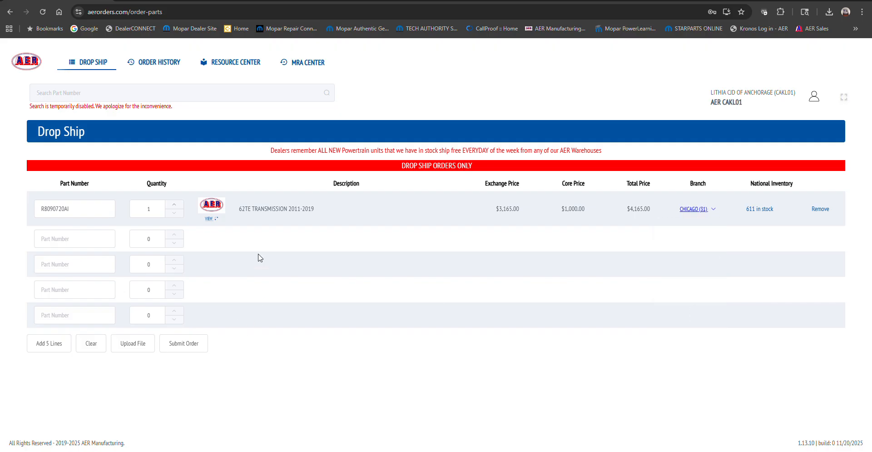
left_click(711, 212)
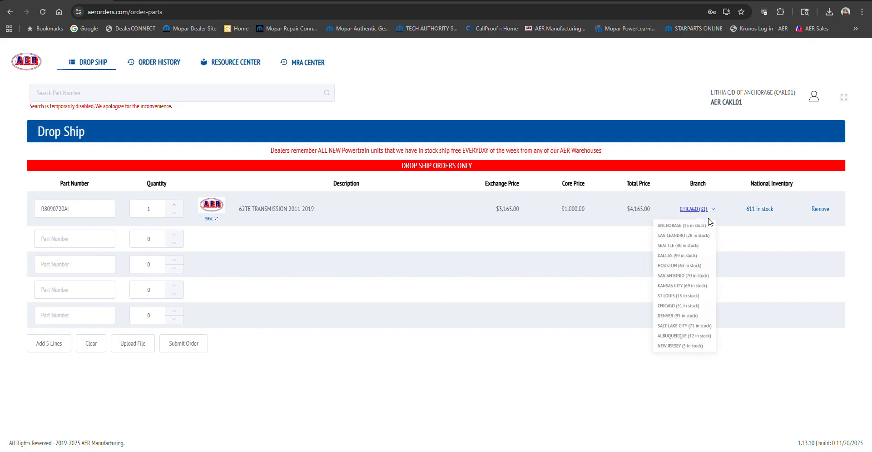
left_click(711, 213)
left_click(710, 213)
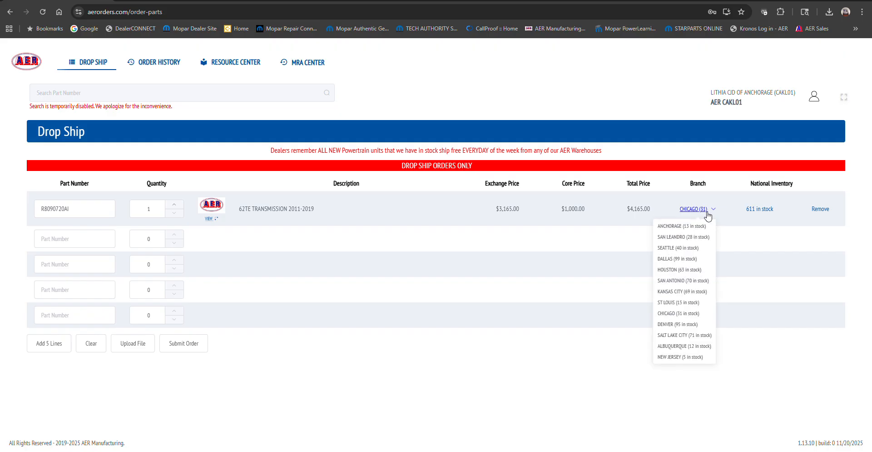
left_click(691, 317)
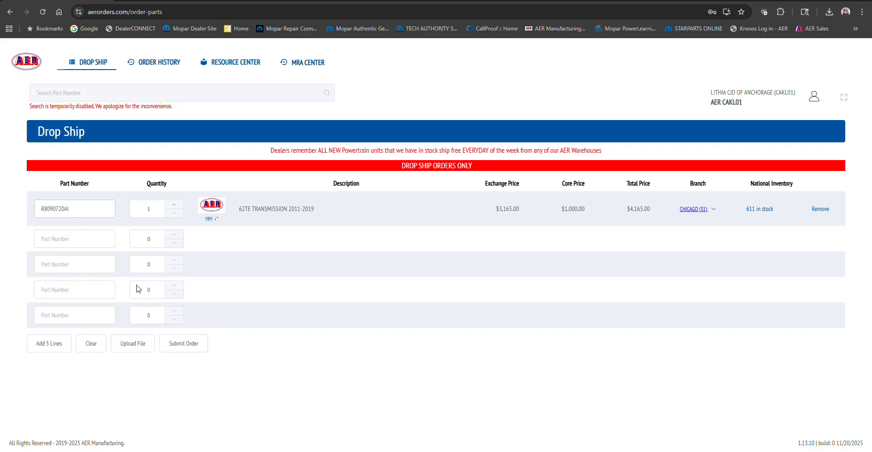
- Submit the drop ship order and continue checkout with shipping postal code 56894
left_click(192, 347)
left_click(620, 228)
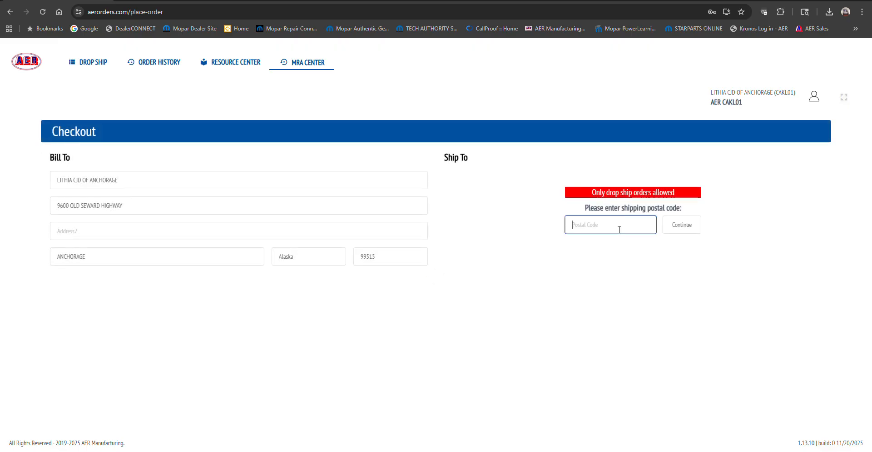
type("5")
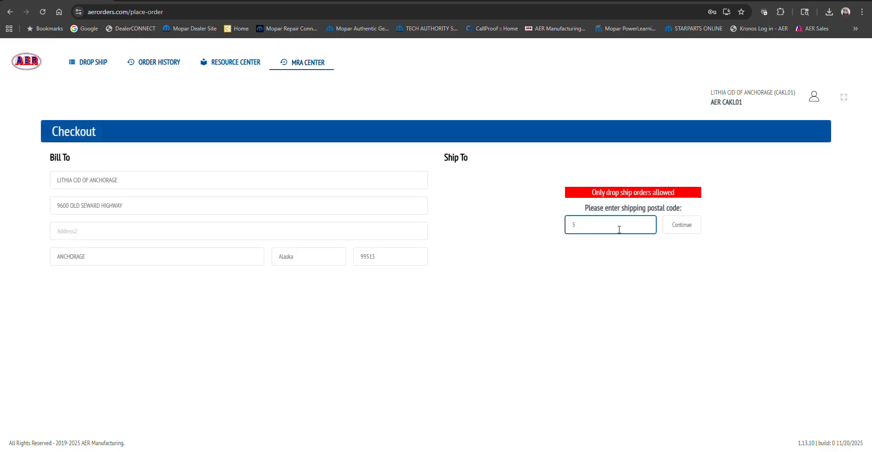
type("69847")
key("BackSpace")
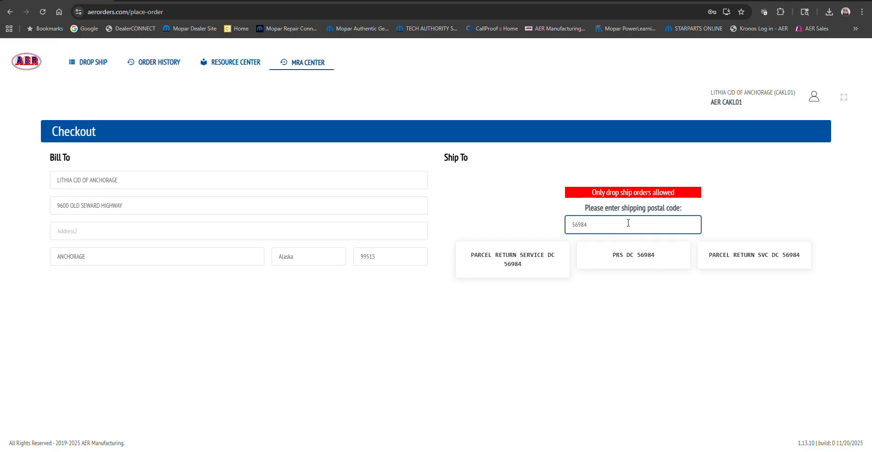
key("BackSpace")
key("BackSpace")
key("BackSpace")
key("BackSpace")
key("BackSpace")
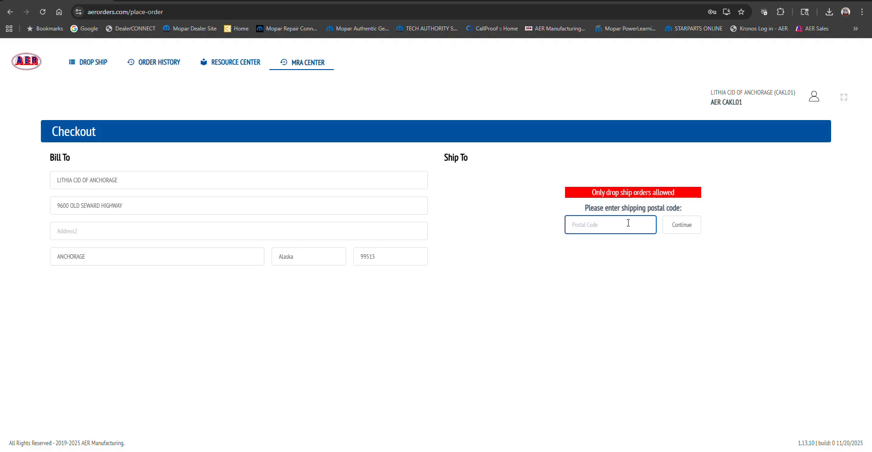
type("56894")
left_click(669, 229)
- Enter JASONS TOWING as the ship-to name
left_click(465, 178)
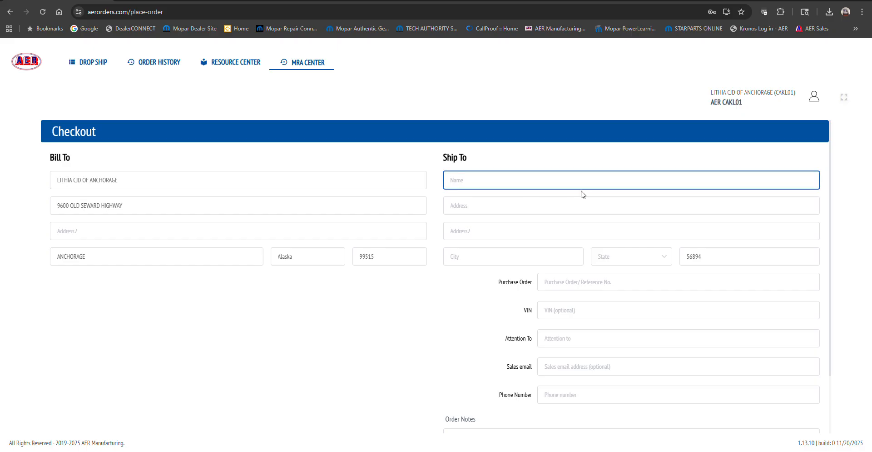
type("JASONS TOWING")
key("Tab")
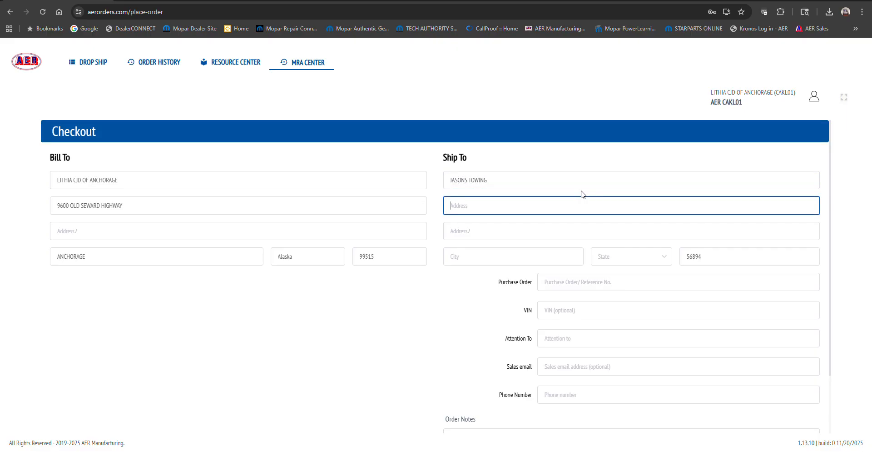
- Enter the ship-to street address, correcting its spelling
type("1234 G STREEYT")
key("Tab")
left_click(544, 207)
key("Tab")
key("Tab")
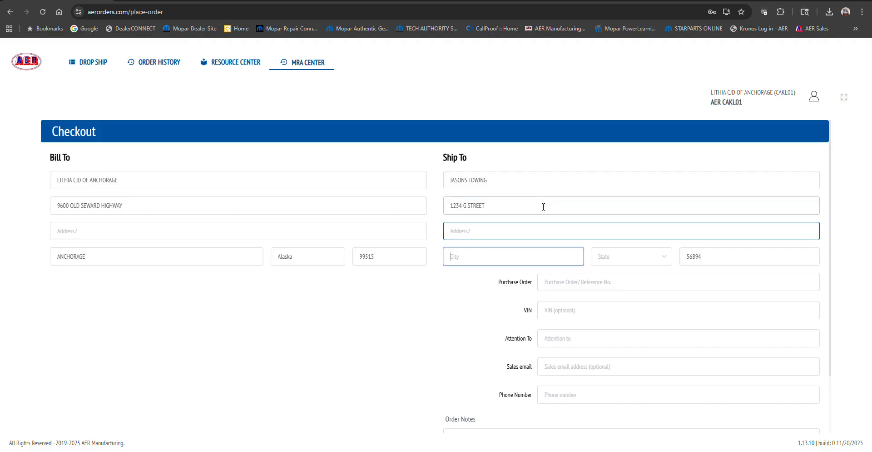
- Set the ship-to city to CHICAGO and the state to Illinois
type("CHICAGO")
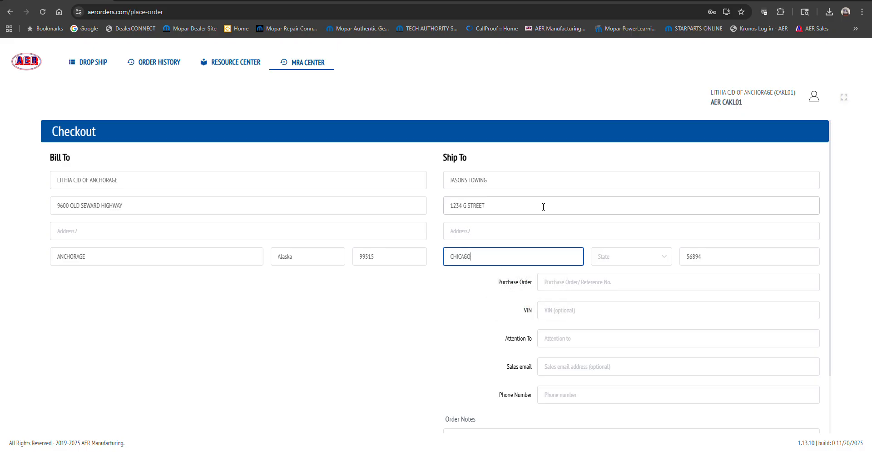
key("Tab")
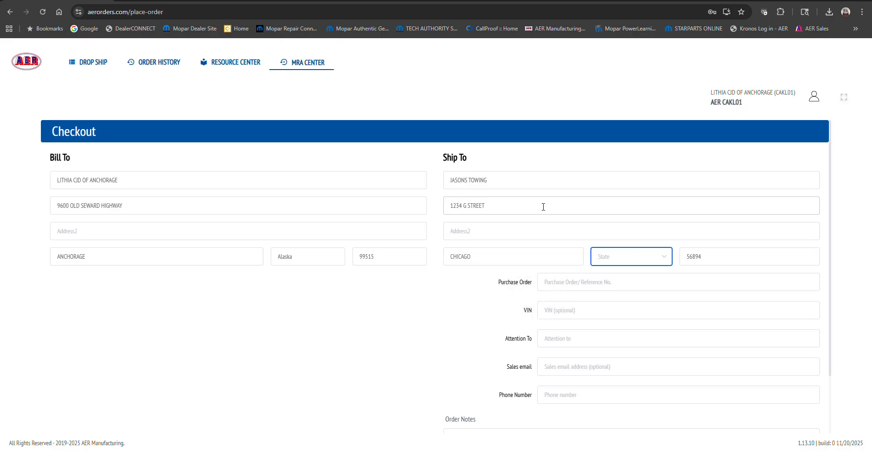
left_click(668, 262)
scroll(643, 350, "down", 5)
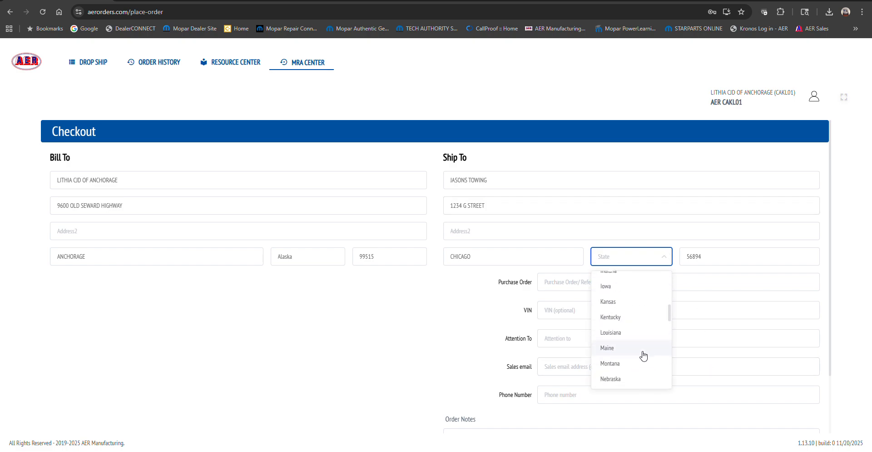
scroll(641, 291, "up", 1)
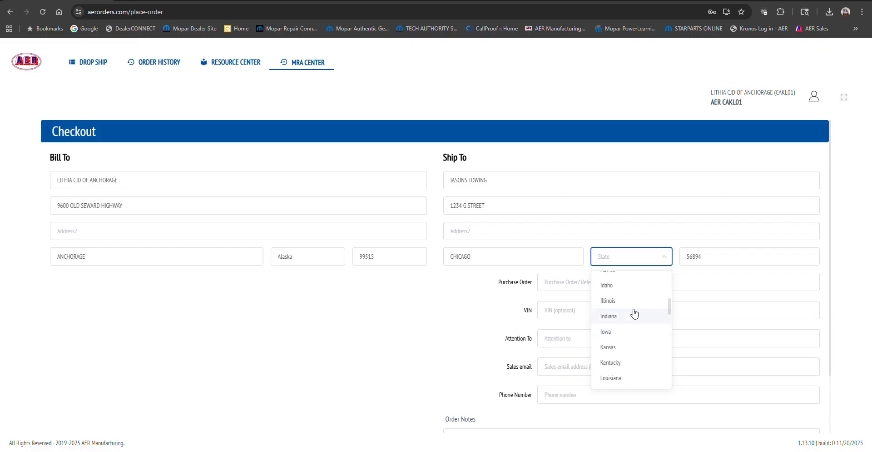
left_click(633, 312)
left_click(601, 281)
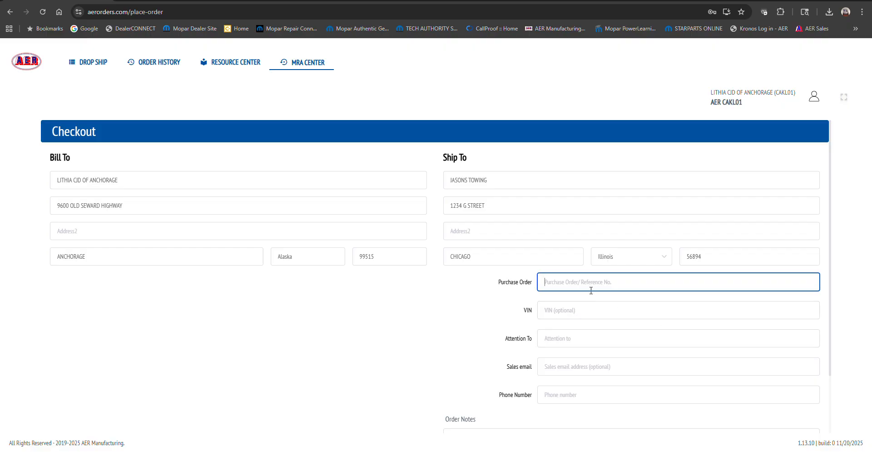
- Enter JASON in the Attention To field of the checkout form
left_click(584, 313)
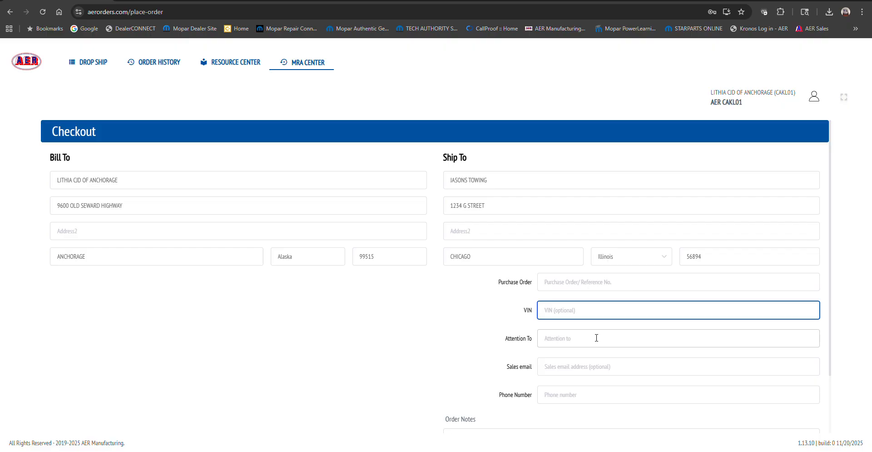
left_click(592, 336)
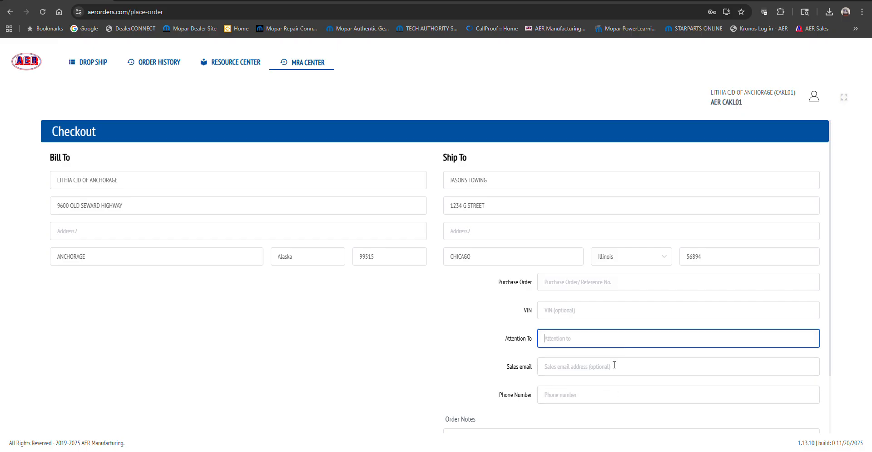
type("JASON")
- Enter EMAIL as the sales email, correcting the typo while entering it
left_click(637, 372)
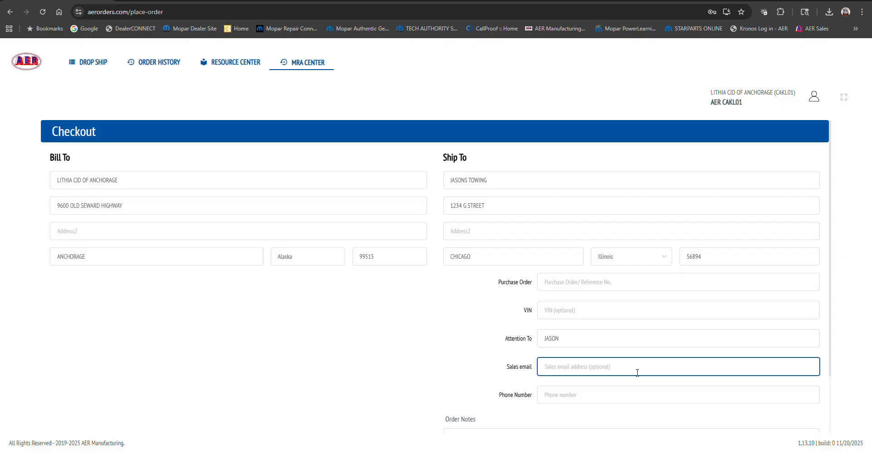
type("EMAKLS")
key("BackSpace")
key("BackSpace")
key("BackSpace")
type("IL")
- Enter the order notes 9AM TO 2PM LIFT GATE, correcting the spelling of LIFT
left_click(593, 394)
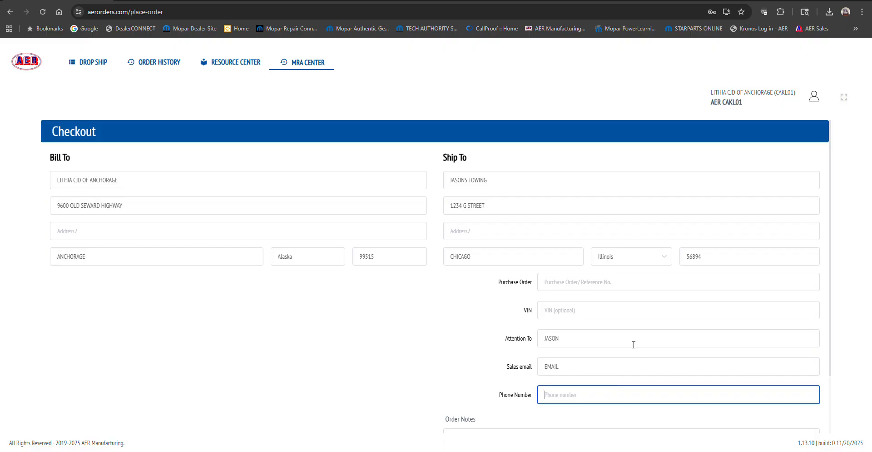
scroll(633, 341, "down", 1)
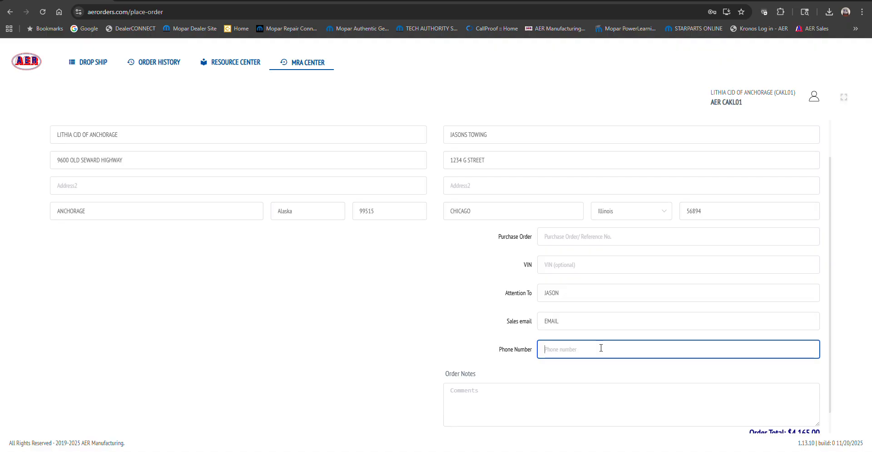
left_click(478, 417)
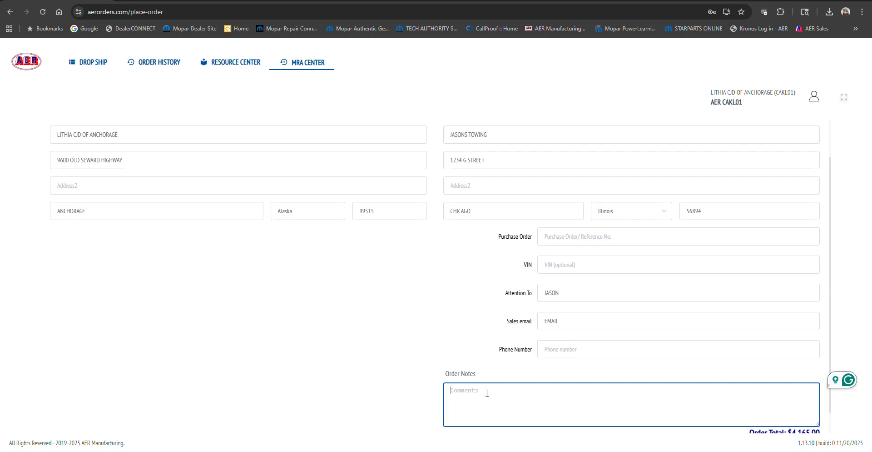
type("9AM TO 2PM")
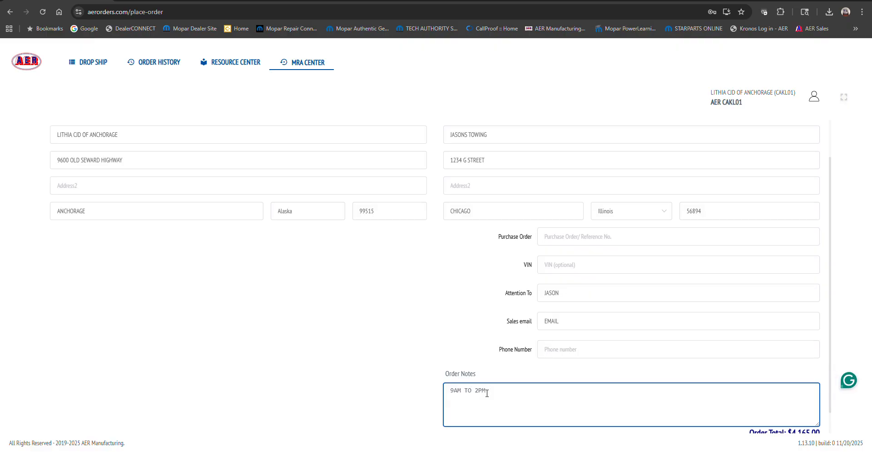
type(" LIGT")
key("BackSpace")
key("BackSpace")
key("BackSpace")
key("BackSpace")
type("FT GATE")
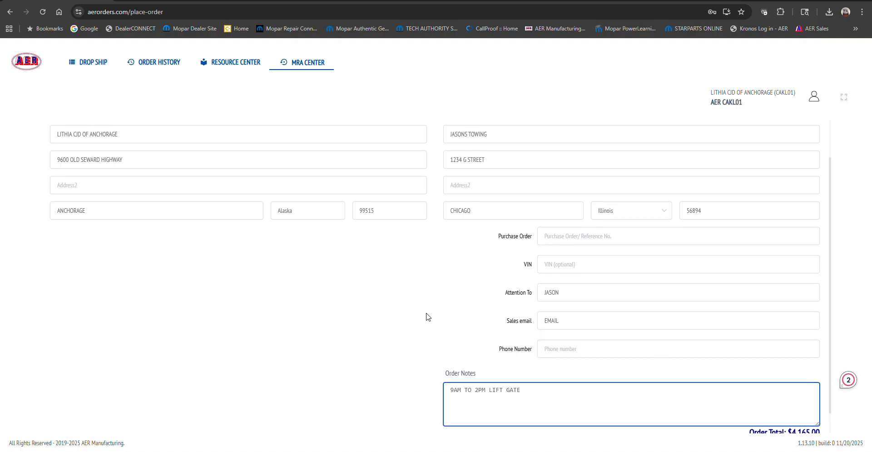
- Append RESIDENTAL to the order notes after the lift gate remark
scroll(500, 305, "down", 1)
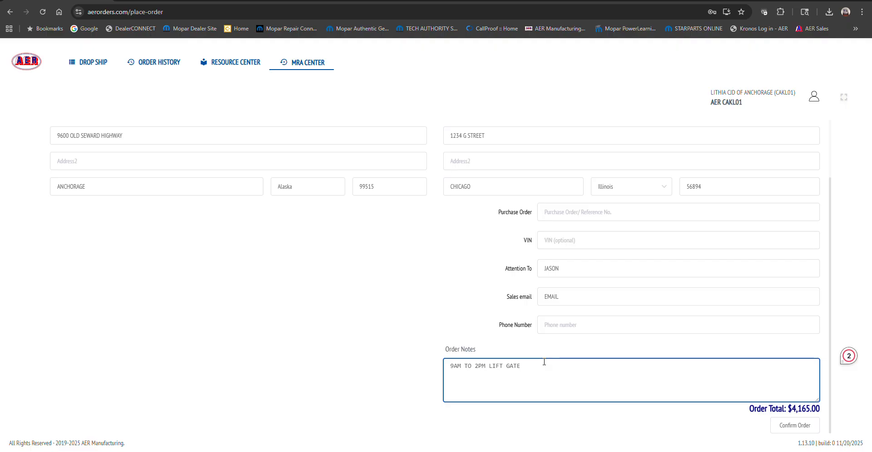
type("RE")
type("SIDENTAL")
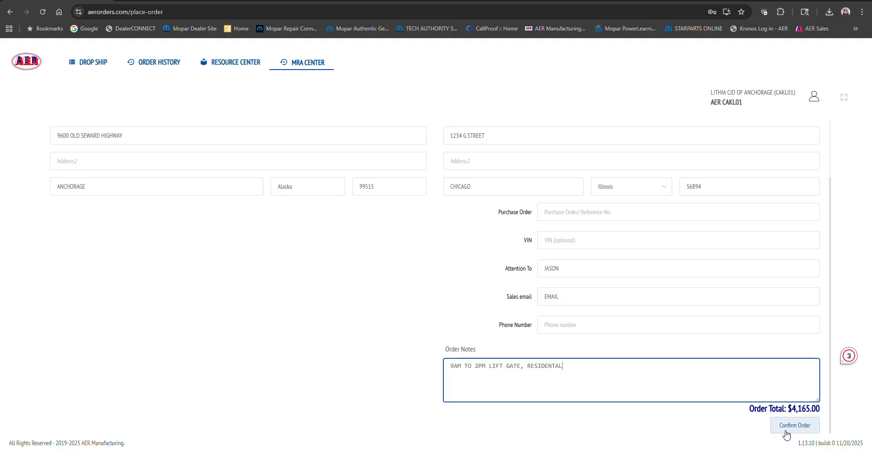
scroll(372, 328, "up", 2)
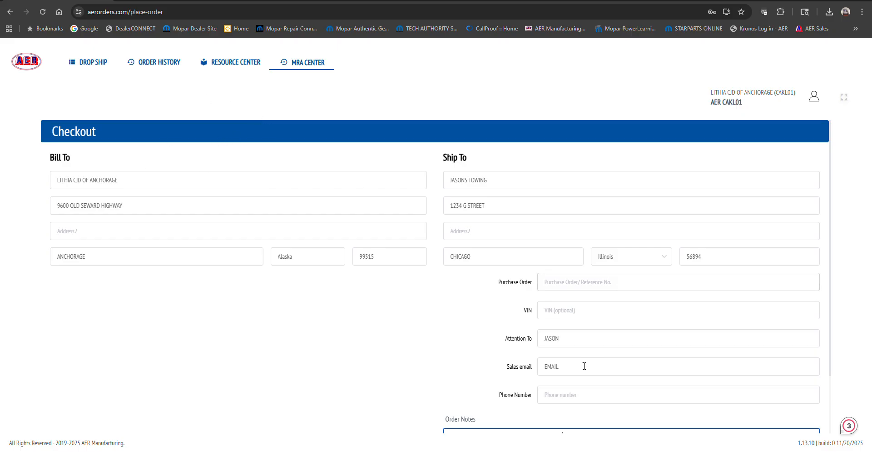
left_click(155, 62)
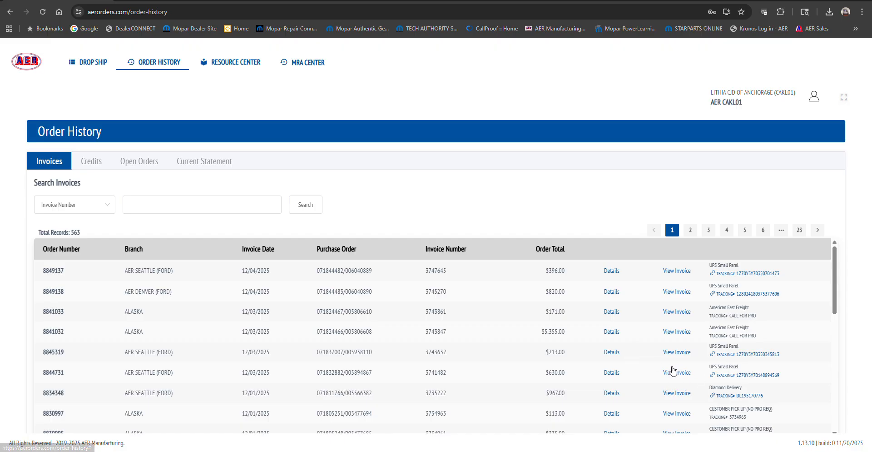
left_click(676, 352)
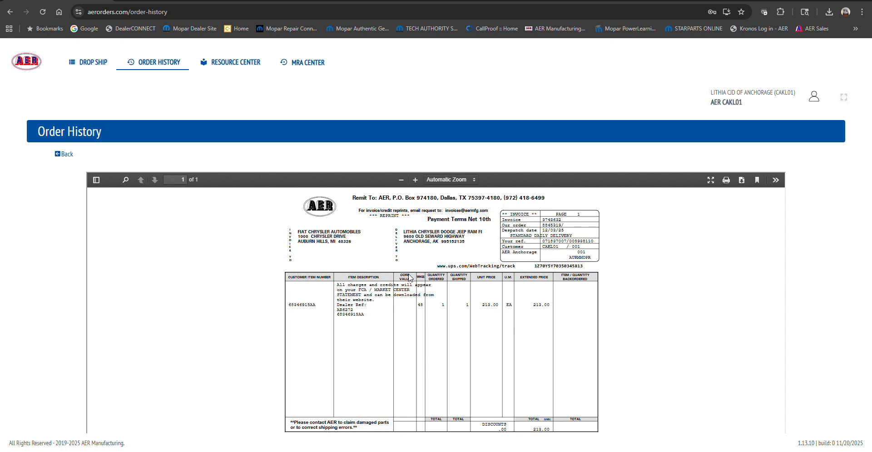
left_click(63, 154)
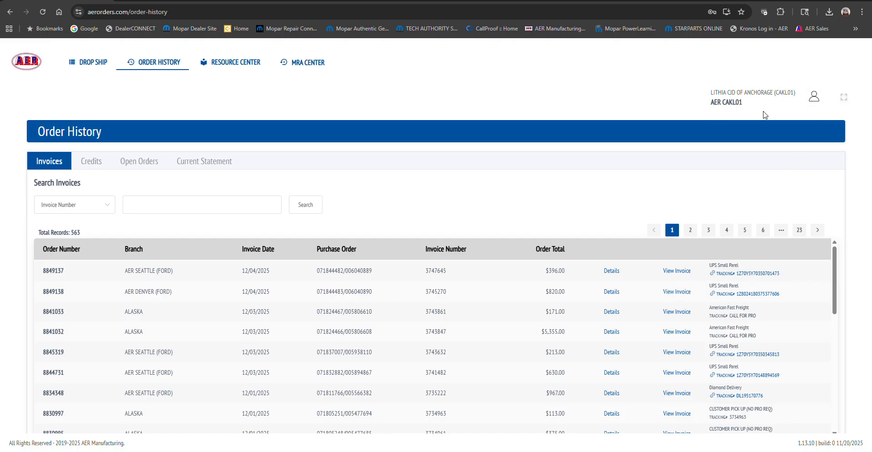
- Open the dealer email notification settings and review the Ship Confirmation and Order Confirmations recipients
left_click(814, 98)
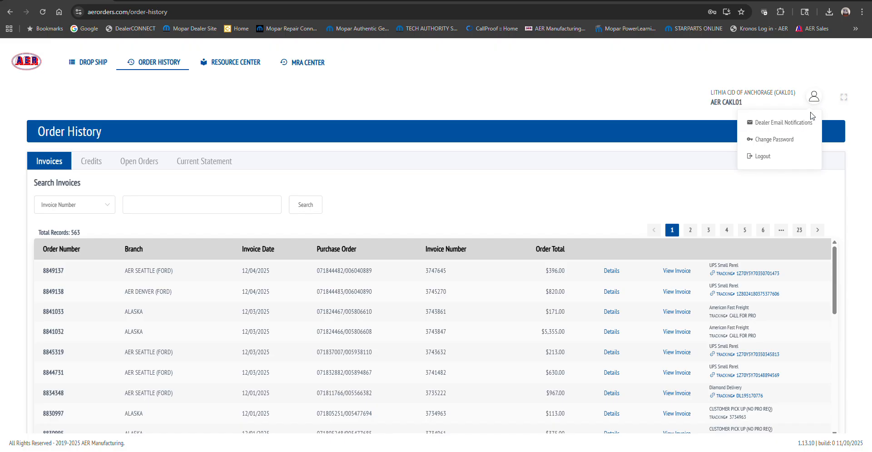
left_click(780, 125)
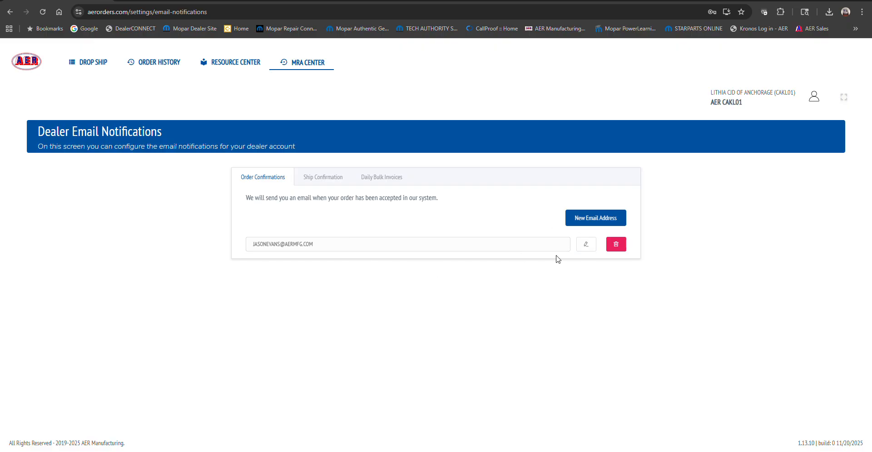
left_click(309, 181)
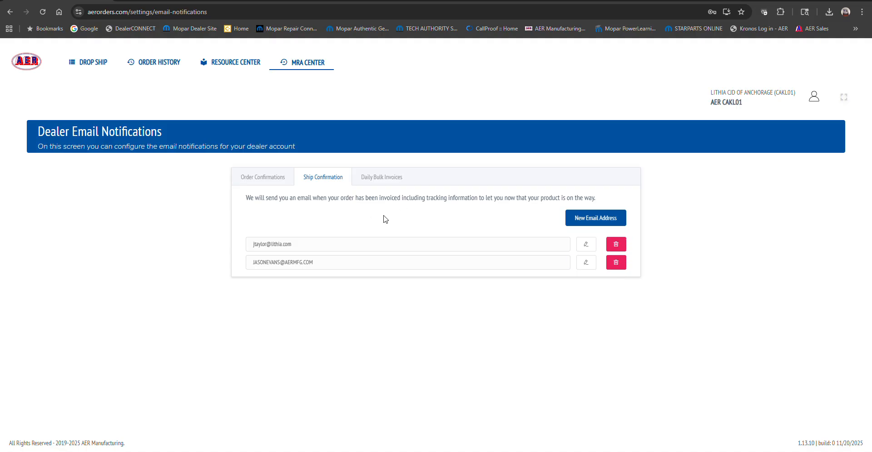
left_click(271, 181)
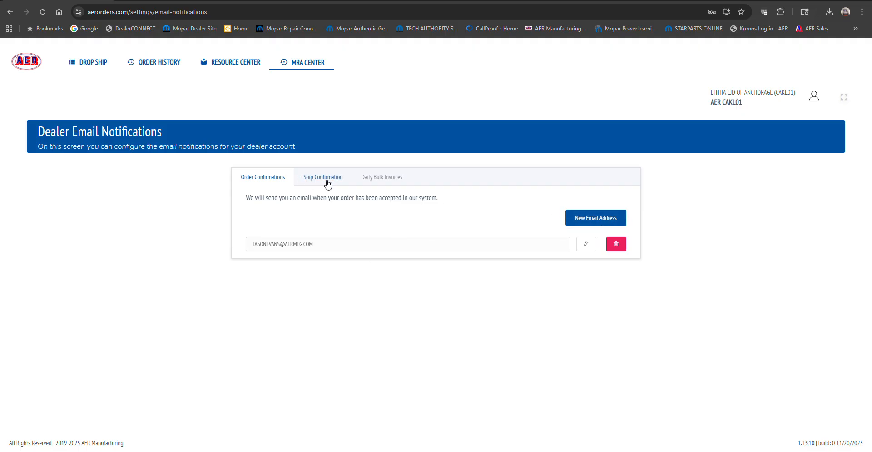
- Return to the drop ship page and clear the order lines
left_click(108, 67)
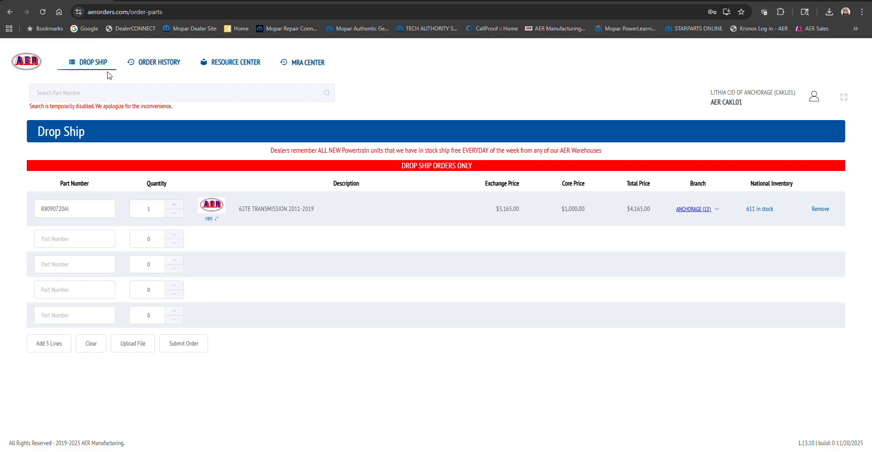
left_click(91, 344)
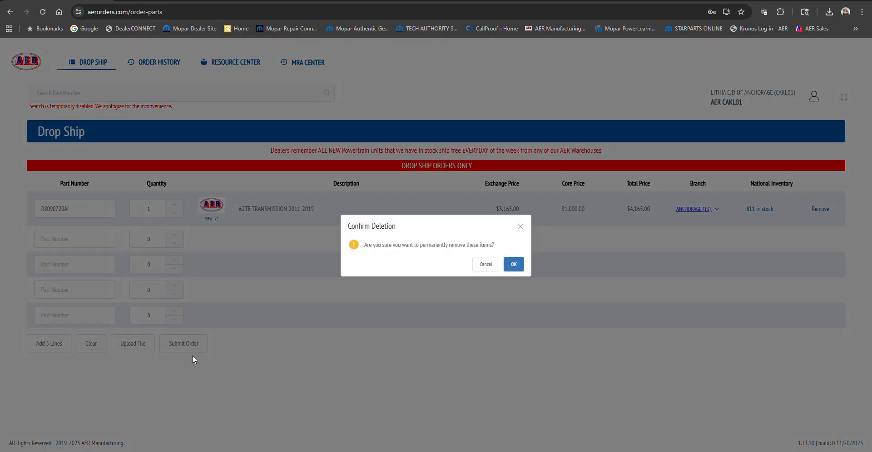